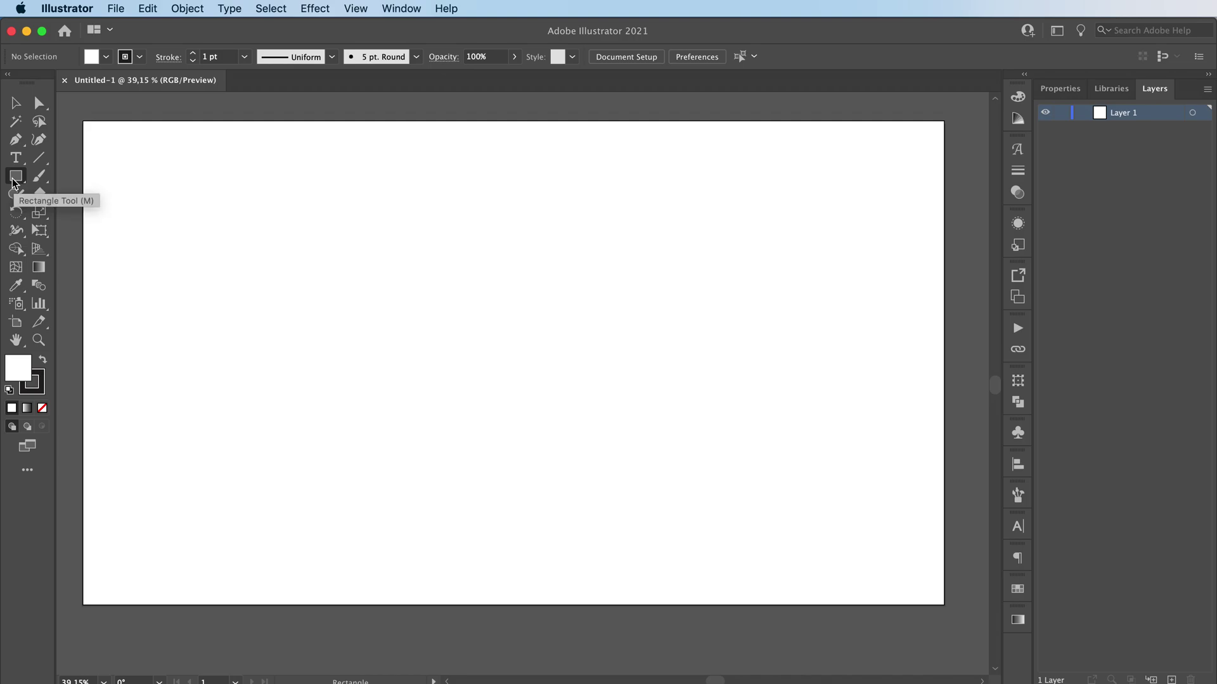
Draw a rectangle covering the whole artboard, filled with pure black and without a stroke.
{"action": "mouse_move", "coordinate": [83, 121]}
{"action": "left_mouse_down"}
{"action": "mouse_move", "coordinate": [401, 337]}
{"action": "mouse_move", "coordinate": [762, 524]}
{"action": "mouse_move", "coordinate": [951, 592]}
{"action": "mouse_move", "coordinate": [945, 605]}
{"action": "left_mouse_up"}
{"action": "left_click", "coordinate": [44, 361]}
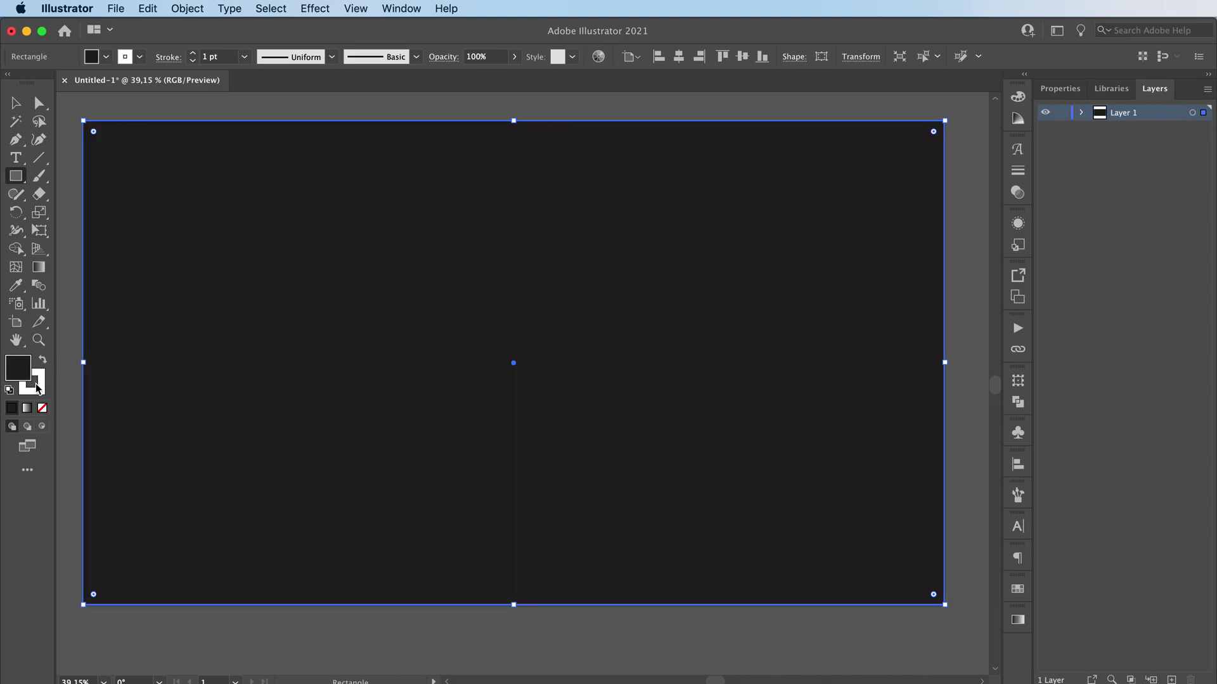
{"action": "double_click", "coordinate": [19, 376]}
{"action": "left_click_drag", "start_coordinate": [343, 527], "coordinate": [297, 581]}
{"action": "left_click", "coordinate": [659, 385]}
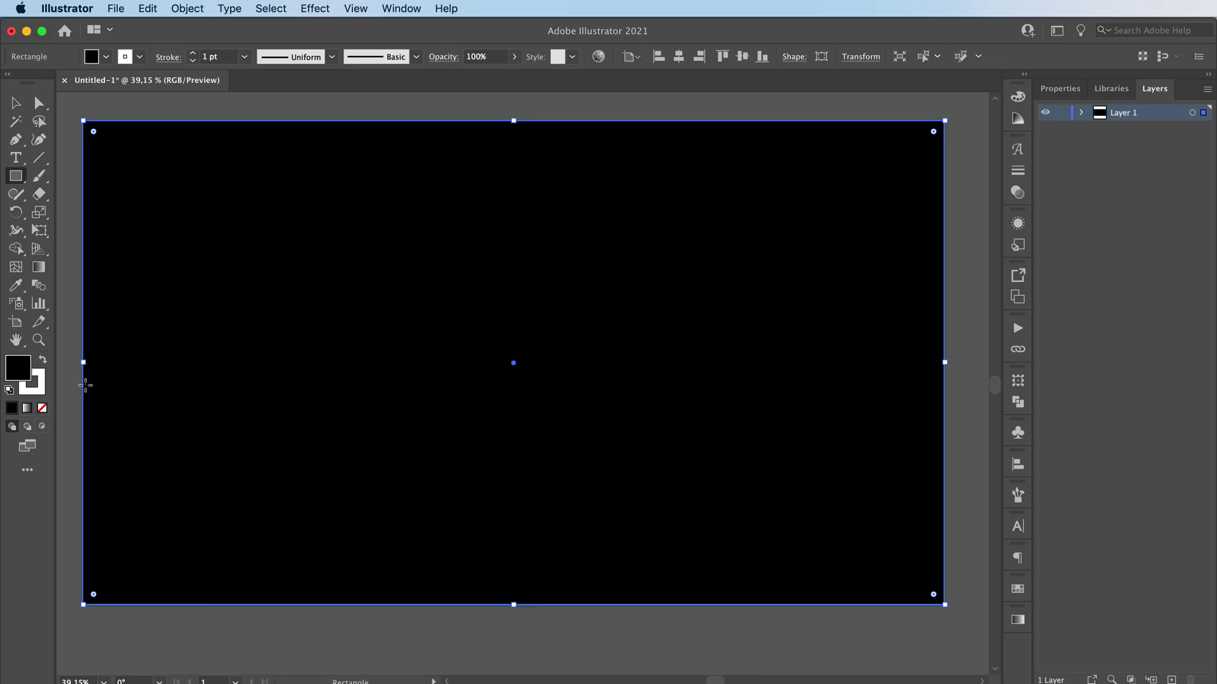
{"action": "left_click", "coordinate": [40, 387]}
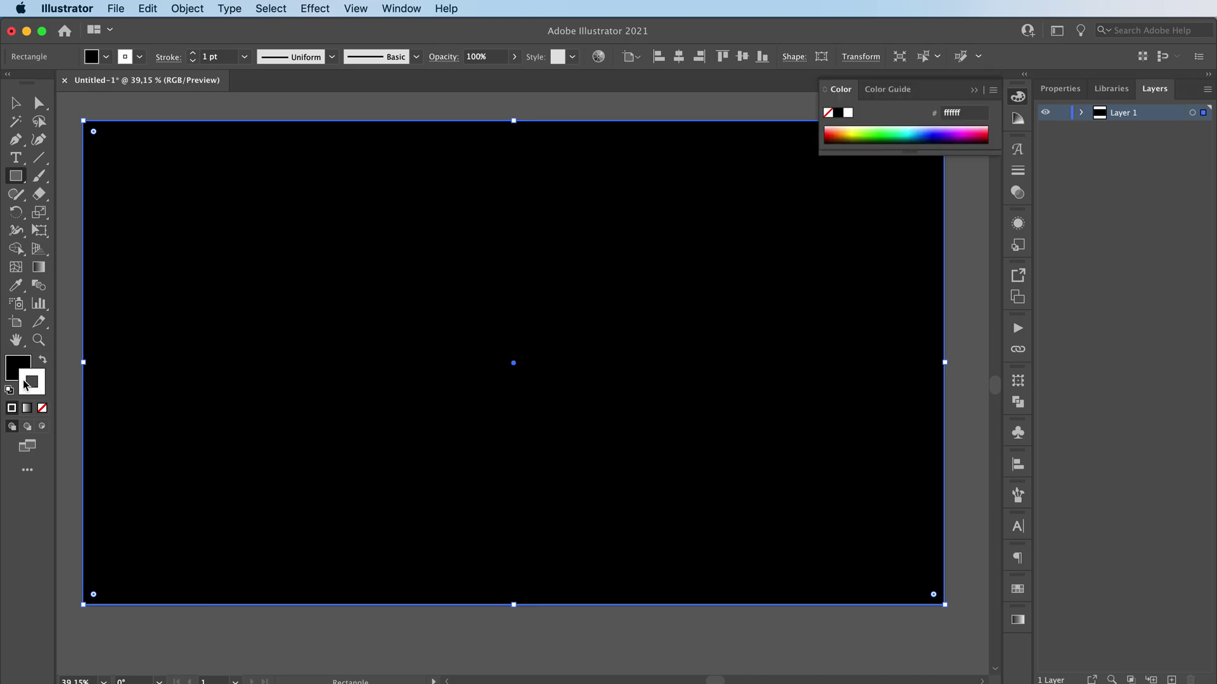
{"action": "left_click", "coordinate": [42, 407]}
{"action": "key", "text": "v"}
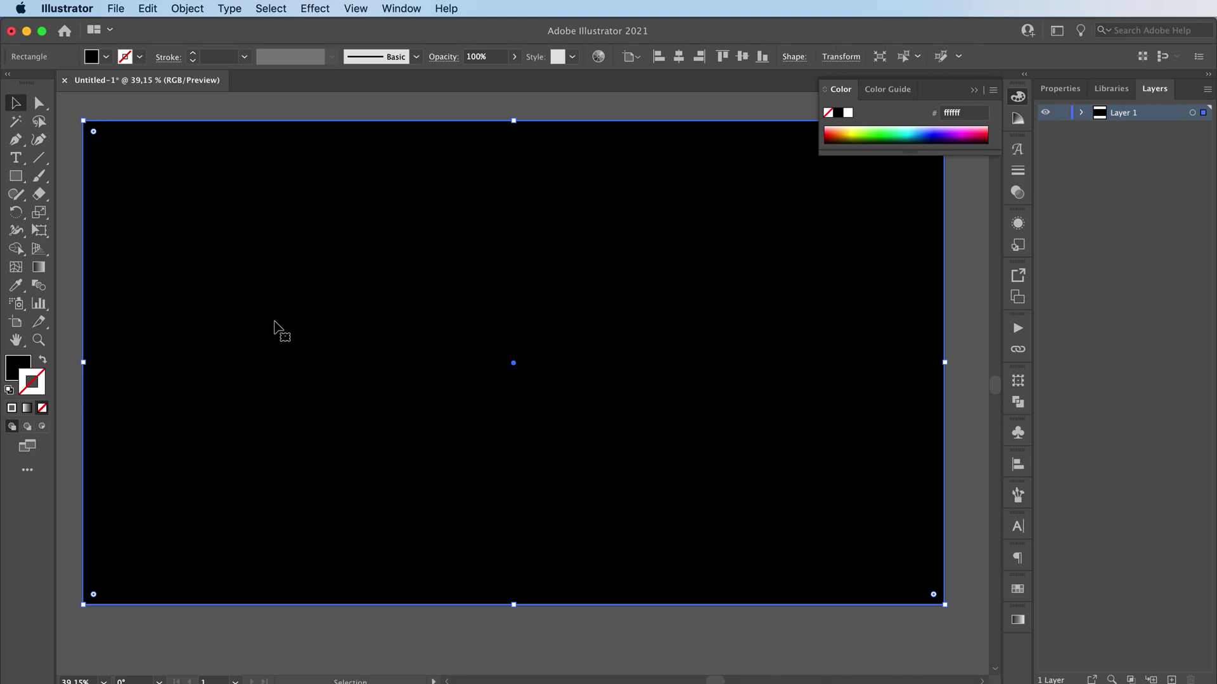
Lock the black background rectangle so it cannot be selected.
{"action": "mouse_move", "coordinate": [401, 351]}
{"action": "left_mouse_down"}
{"action": "mouse_move", "coordinate": [560, 334]}
{"action": "mouse_move", "coordinate": [337, 316]}
{"action": "mouse_move", "coordinate": [409, 307]}
{"action": "mouse_move", "coordinate": [420, 350]}
{"action": "mouse_move", "coordinate": [415, 333]}
{"action": "left_mouse_up"}
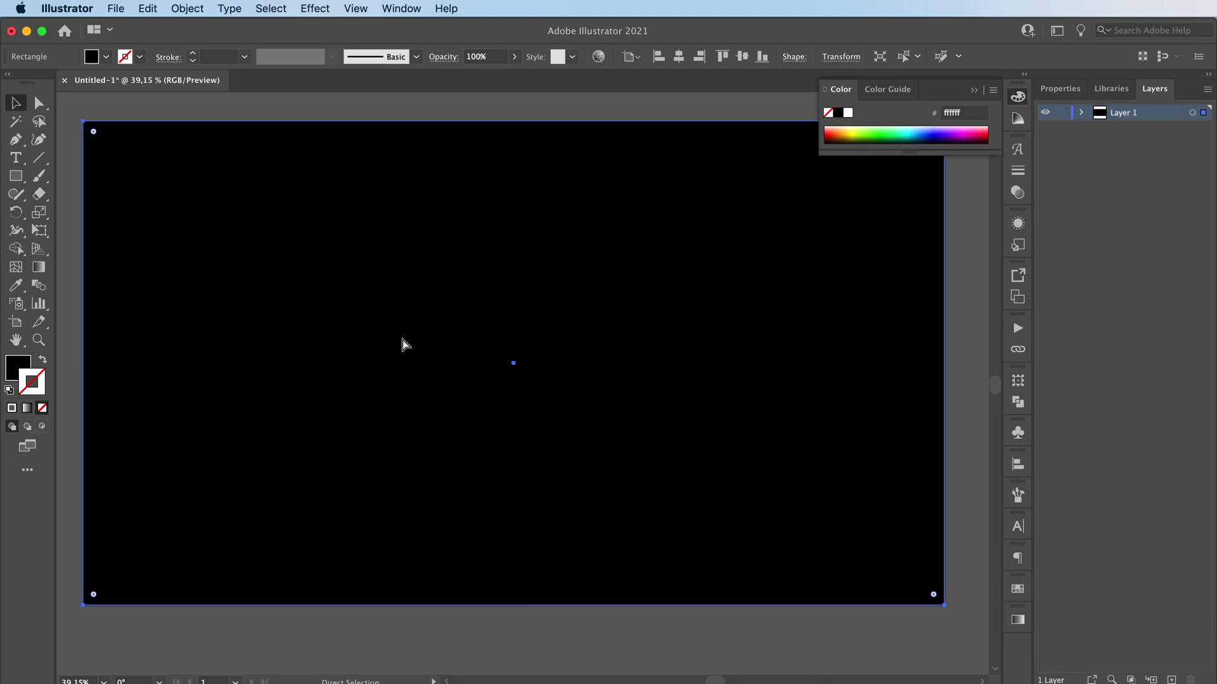
{"action": "key", "text": "super+2"}
{"action": "key", "text": "alt+super+2"}
{"action": "left_click", "coordinate": [187, 7]}
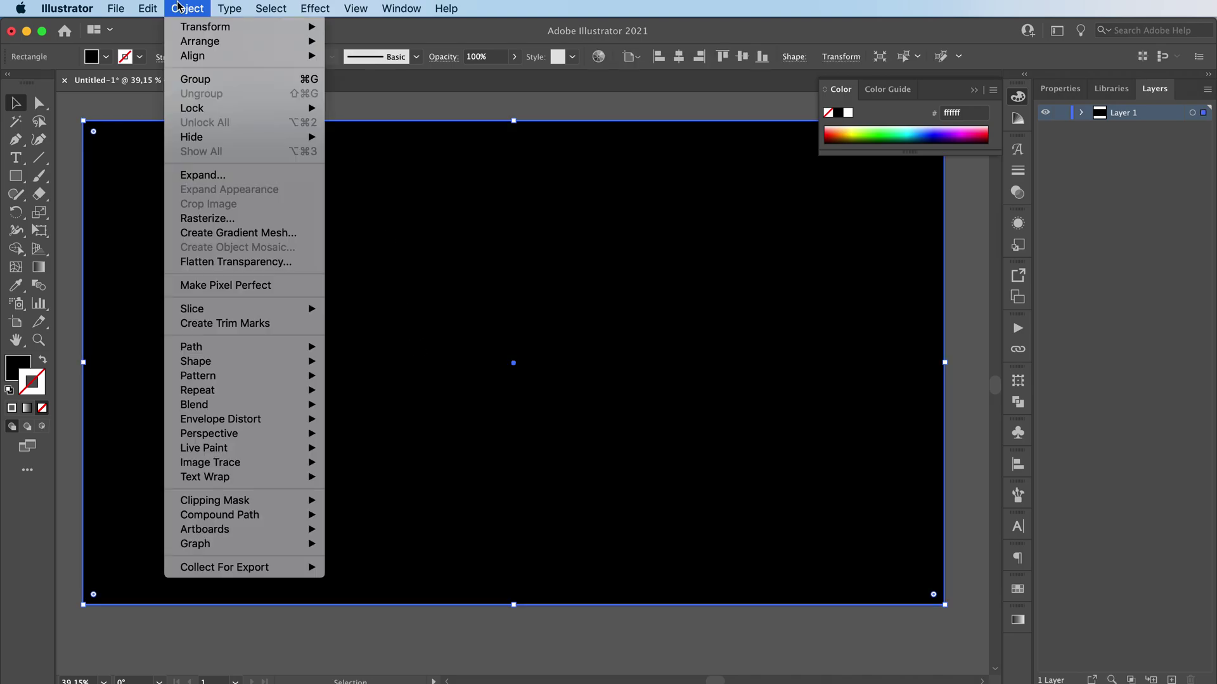
{"action": "mouse_move", "coordinate": [198, 109]}
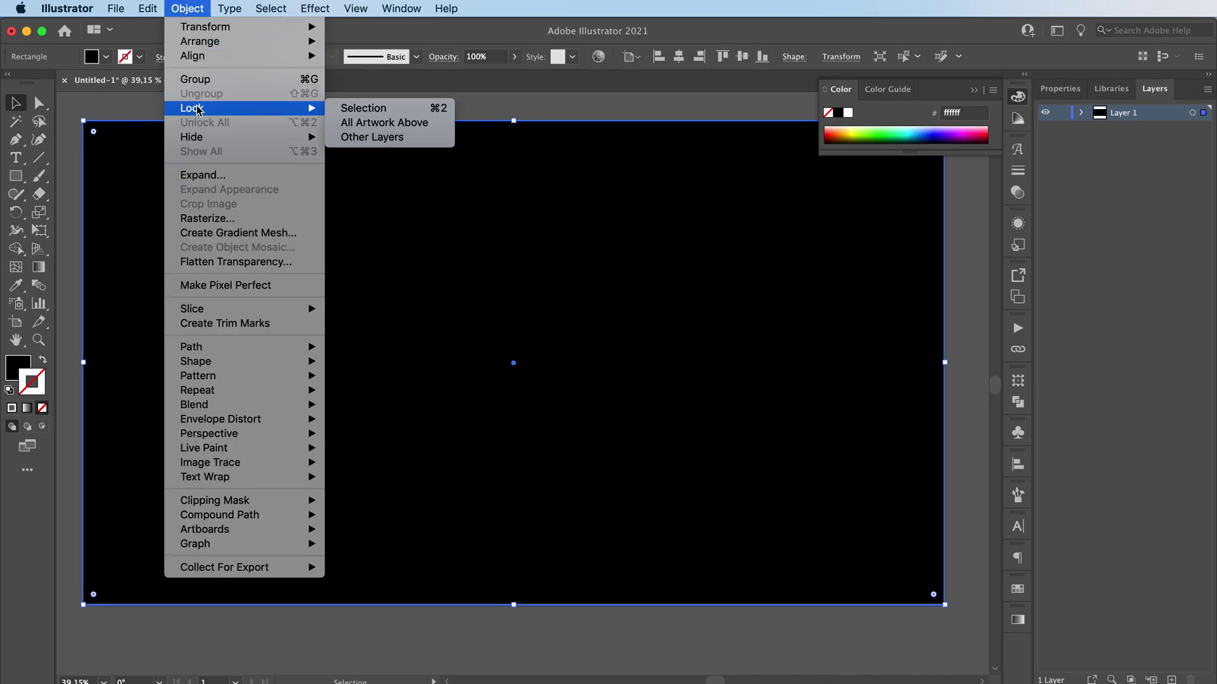
{"action": "left_click", "coordinate": [352, 109]}
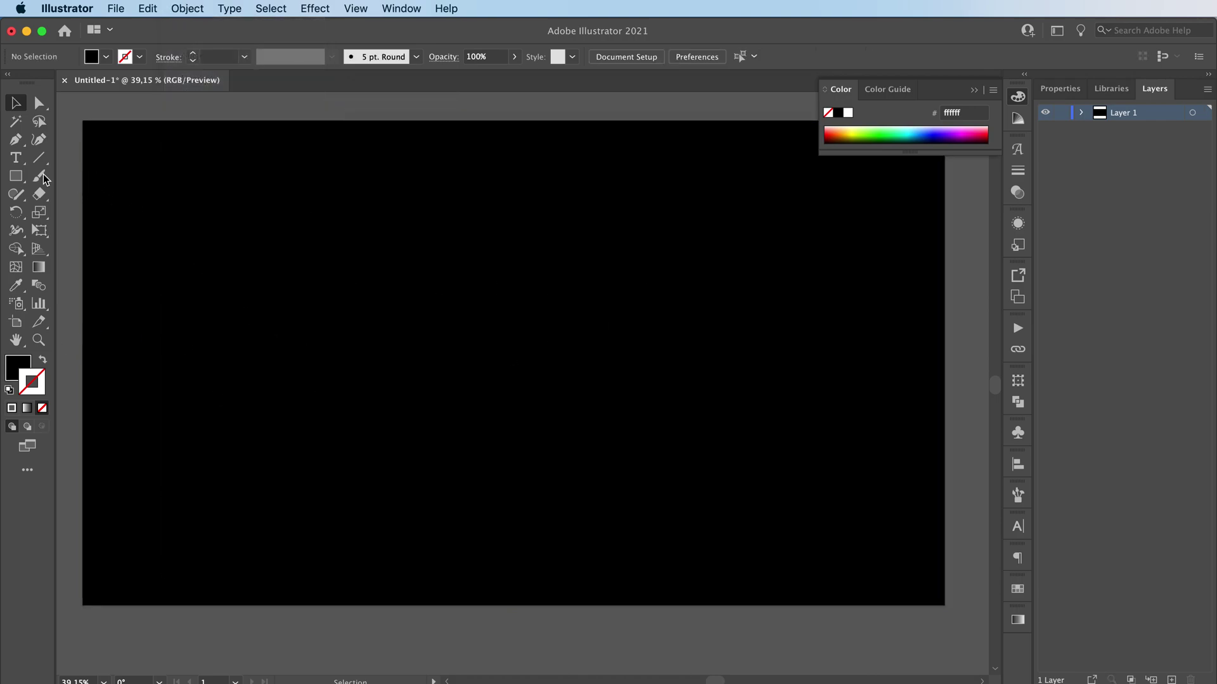
Add the text "ECHO" and enlarge it to about 494 pt across the middle of the artboard.
{"action": "left_click", "coordinate": [16, 159]}
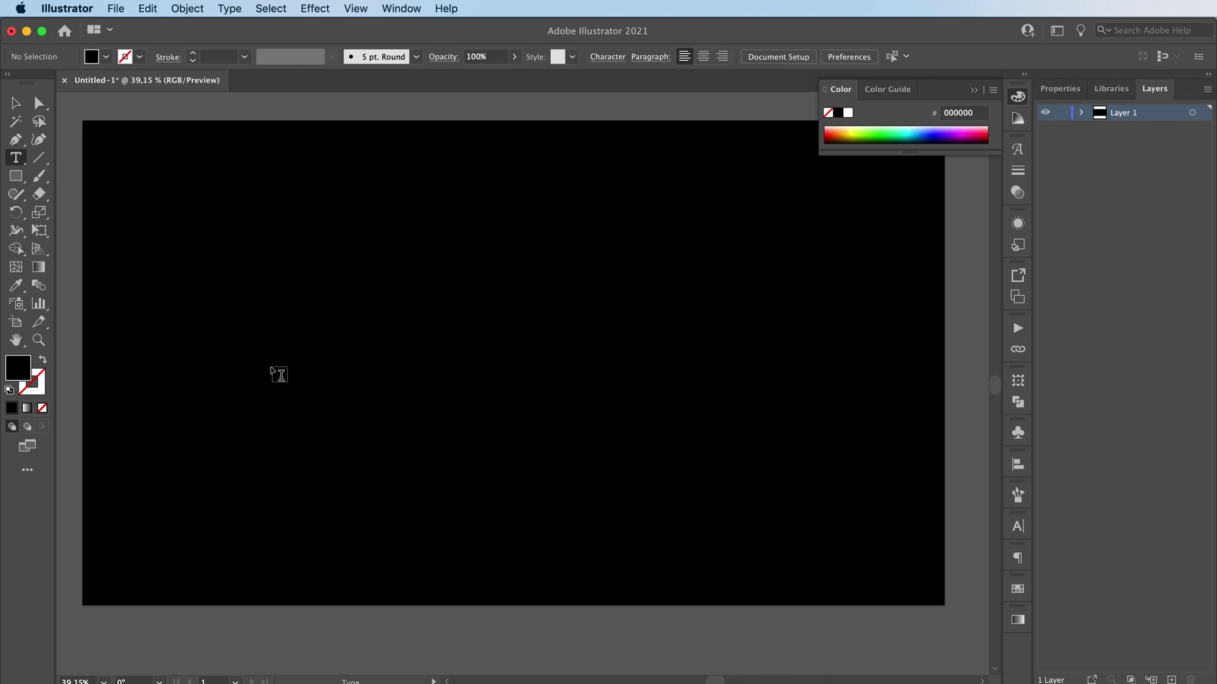
{"action": "left_click", "coordinate": [366, 347]}
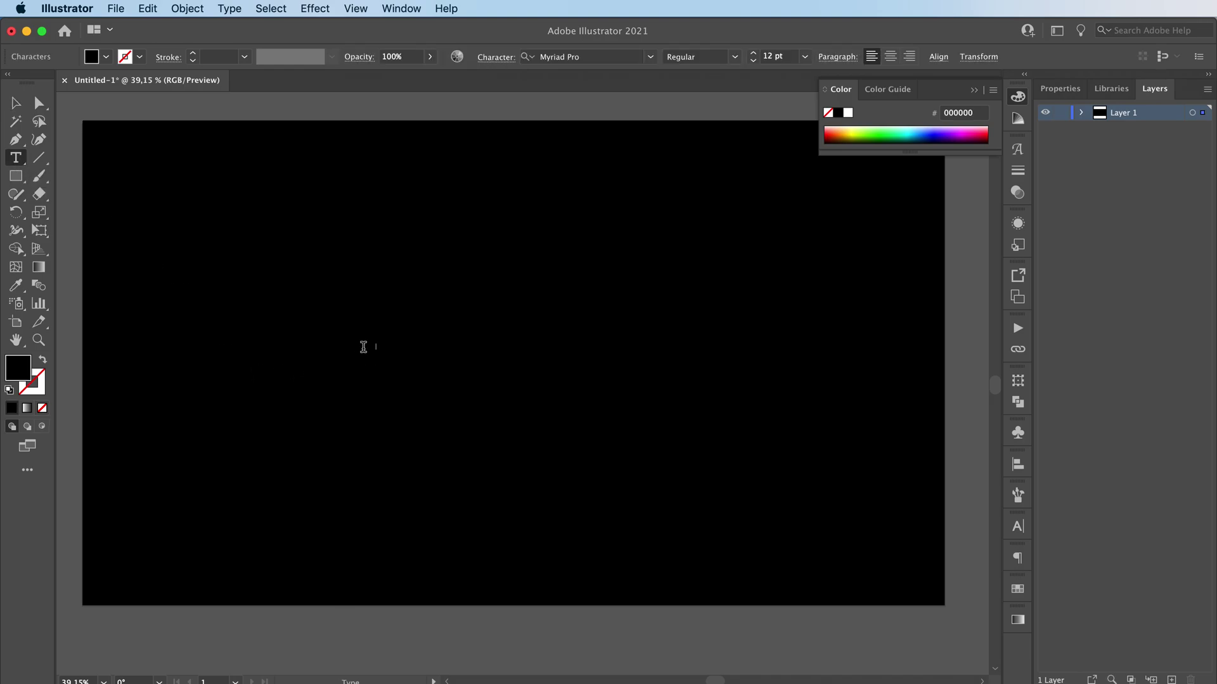
{"action": "left_click", "coordinate": [16, 103]}
{"action": "key", "text": "super+t"}
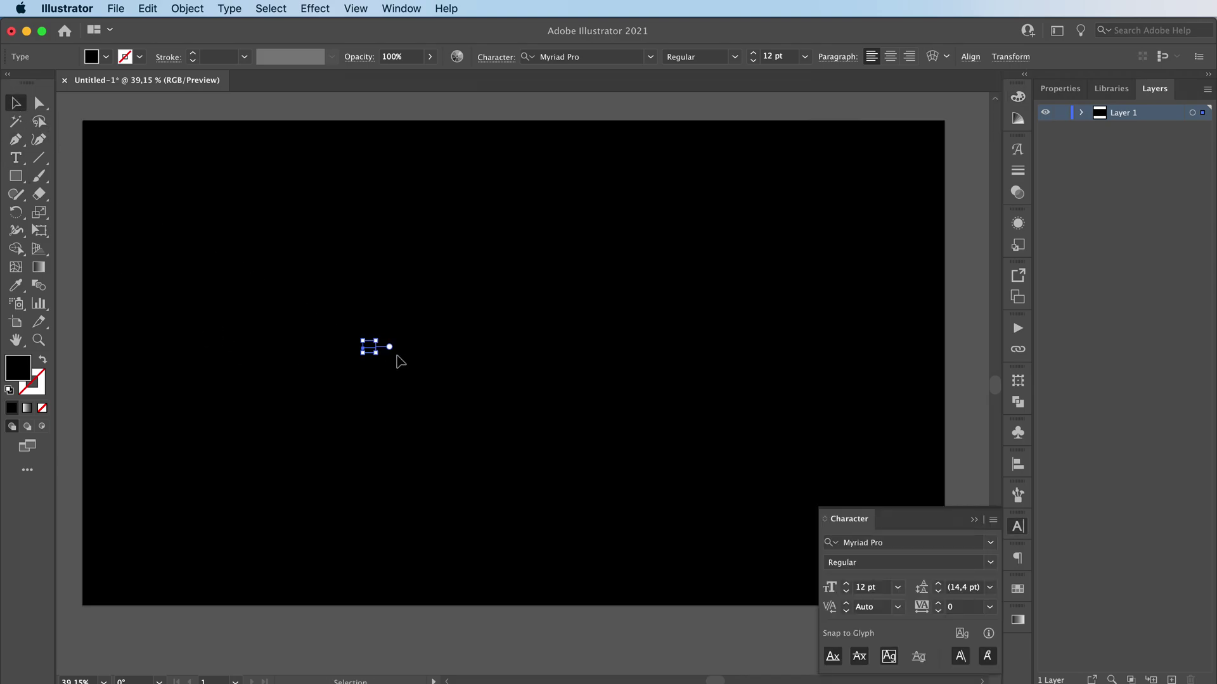
{"action": "left_click_drag", "start_coordinate": [377, 355], "coordinate": [729, 469]}
{"action": "left_click_drag", "start_coordinate": [503, 375], "coordinate": [799, 340]}
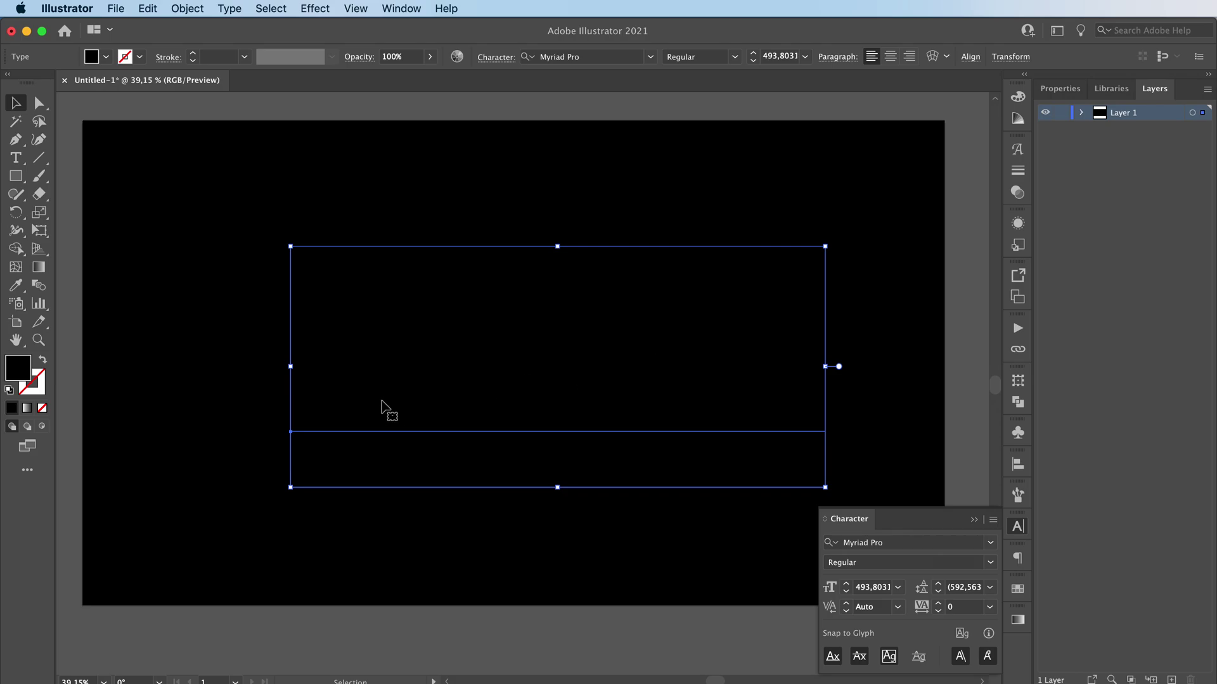
Give the ECHO text a white (ffffff) stroke with a weight of 4 pt.
{"action": "double_click", "coordinate": [41, 390]}
{"action": "mouse_move", "coordinate": [319, 404]}
{"action": "left_mouse_down"}
{"action": "mouse_move", "coordinate": [337, 399]}
{"action": "mouse_move", "coordinate": [293, 363]}
{"action": "left_mouse_up"}
{"action": "left_click", "coordinate": [666, 384]}
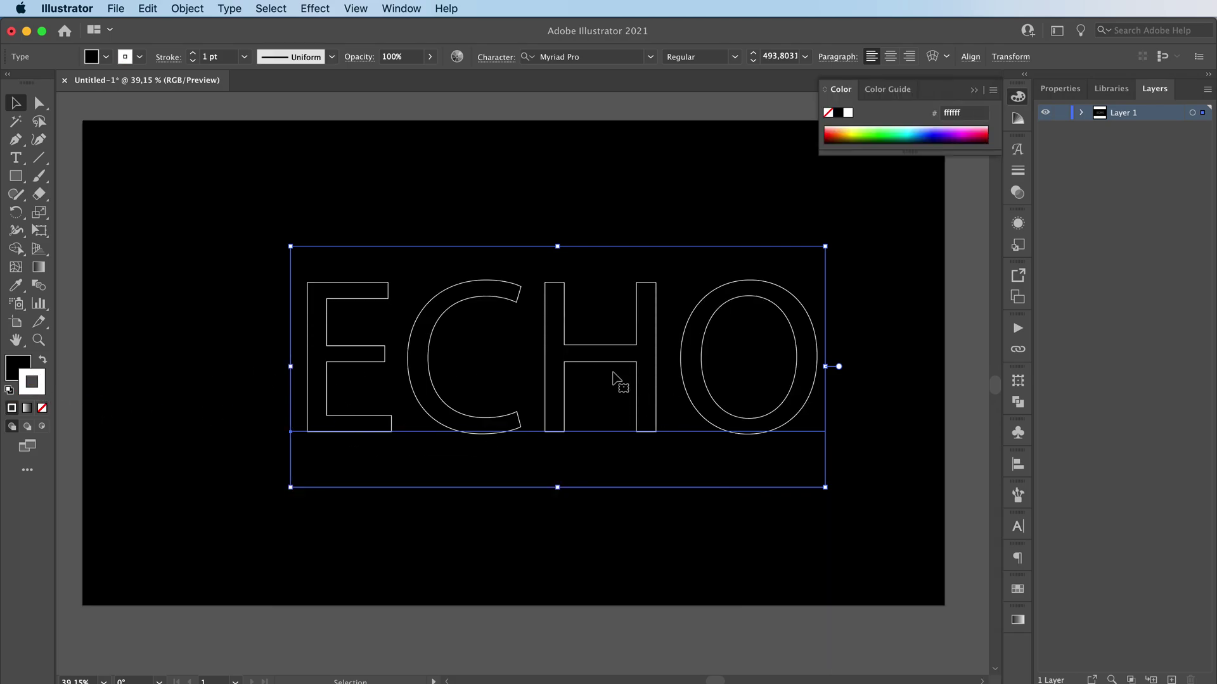
{"action": "left_click", "coordinate": [194, 55]}
{"action": "left_click", "coordinate": [193, 55]}
{"action": "left_click", "coordinate": [193, 55]}
Scale the ECHO text down to about 191 pt.
{"action": "left_click", "coordinate": [177, 194]}
{"action": "left_click", "coordinate": [816, 388]}
{"action": "left_click_drag", "start_coordinate": [831, 373], "coordinate": [504, 373]}
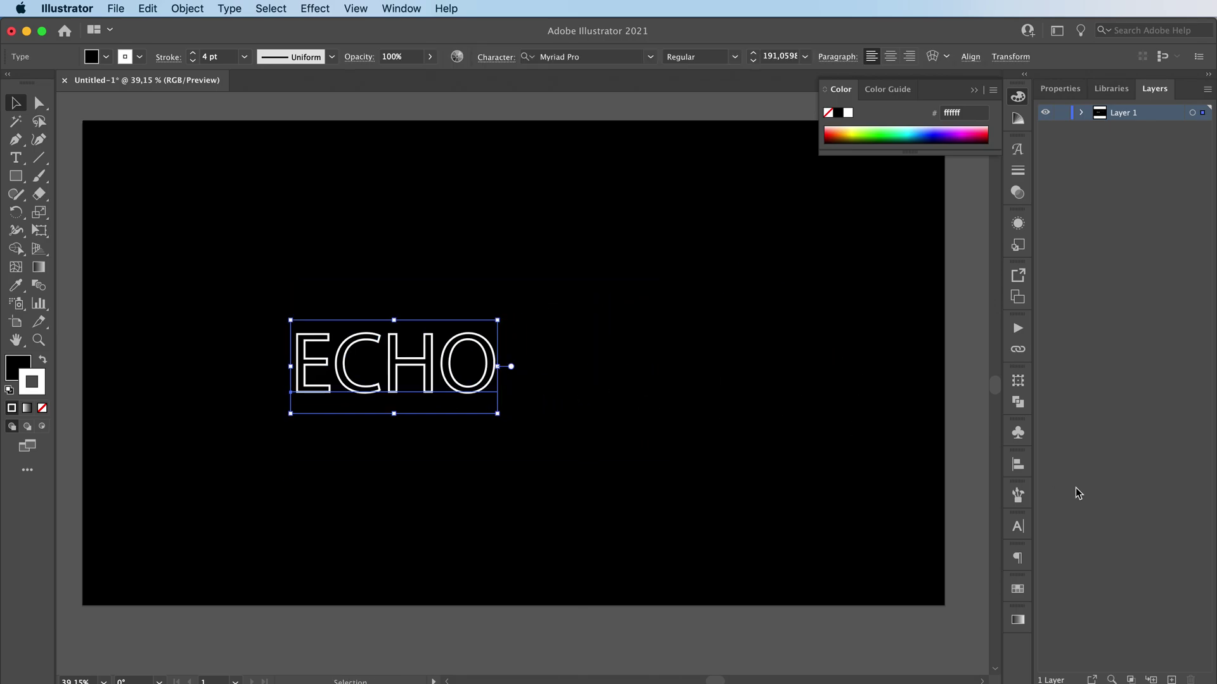
Change the font of the ECHO text to Helvetica Bold.
{"action": "left_click", "coordinate": [1017, 525]}
{"action": "left_click", "coordinate": [902, 543]}
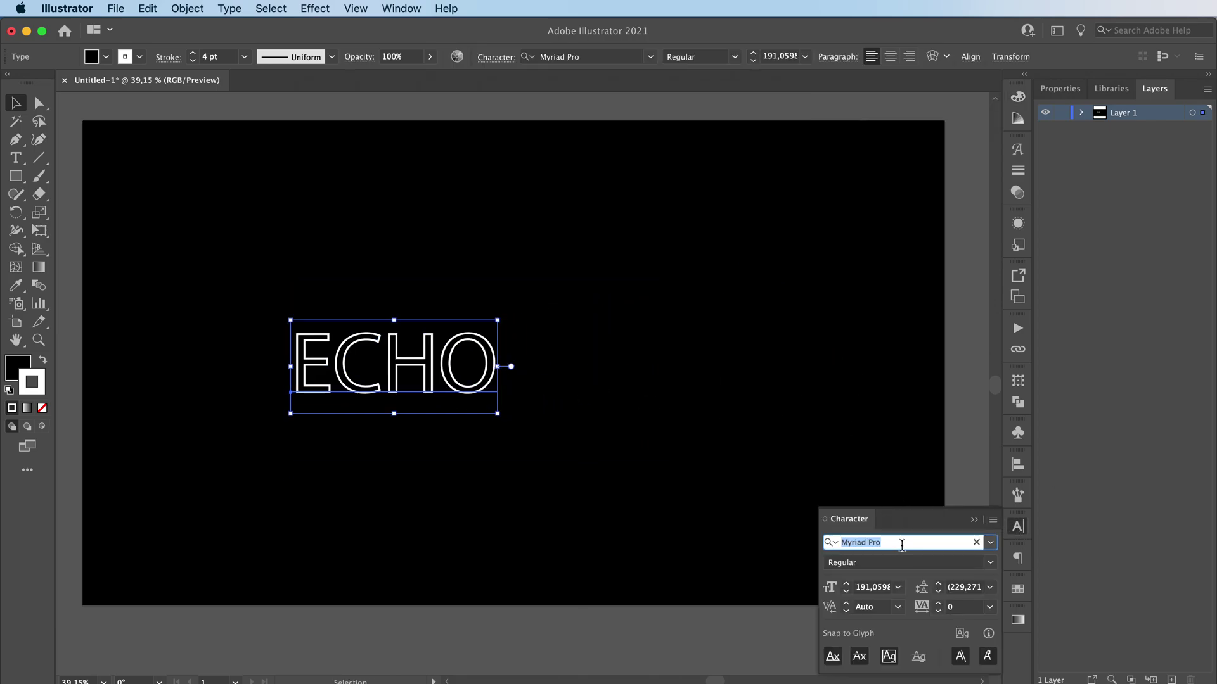
{"action": "type", "text": "helve"}
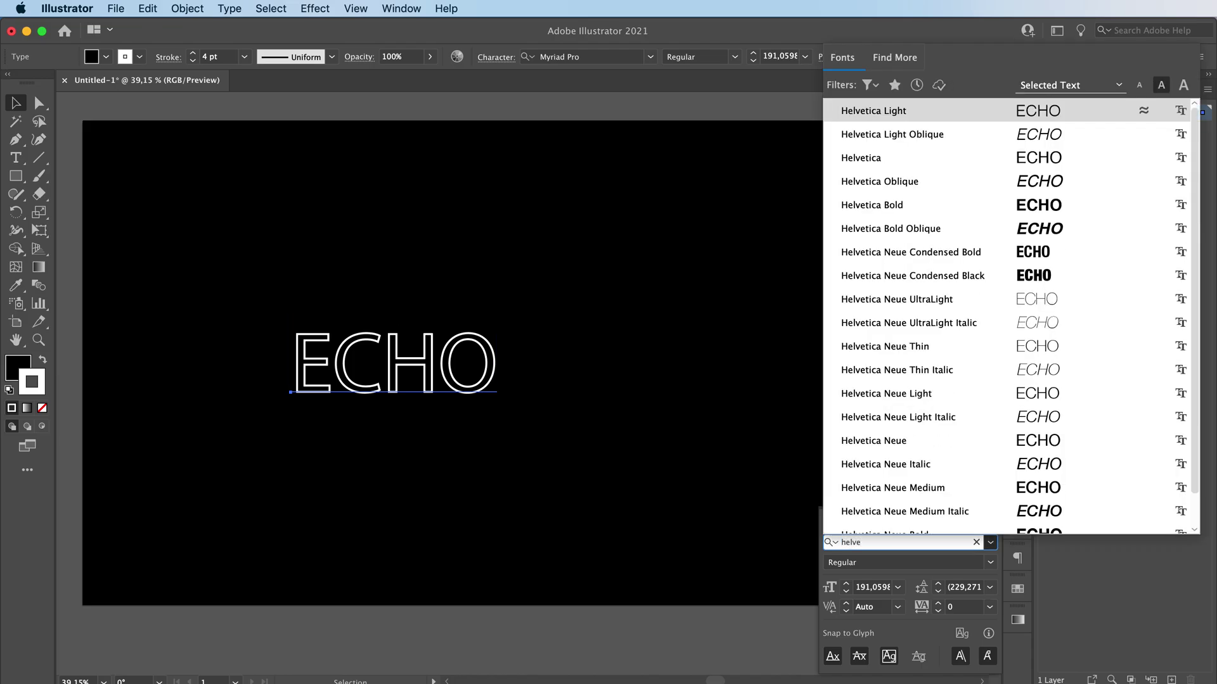
{"action": "left_click", "coordinate": [916, 208]}
Place the ECHO text at about 164 pt in the artboard's upper-left corner and duplicate it straight across to the upper right.
{"action": "left_click_drag", "start_coordinate": [538, 375], "coordinate": [277, 189]}
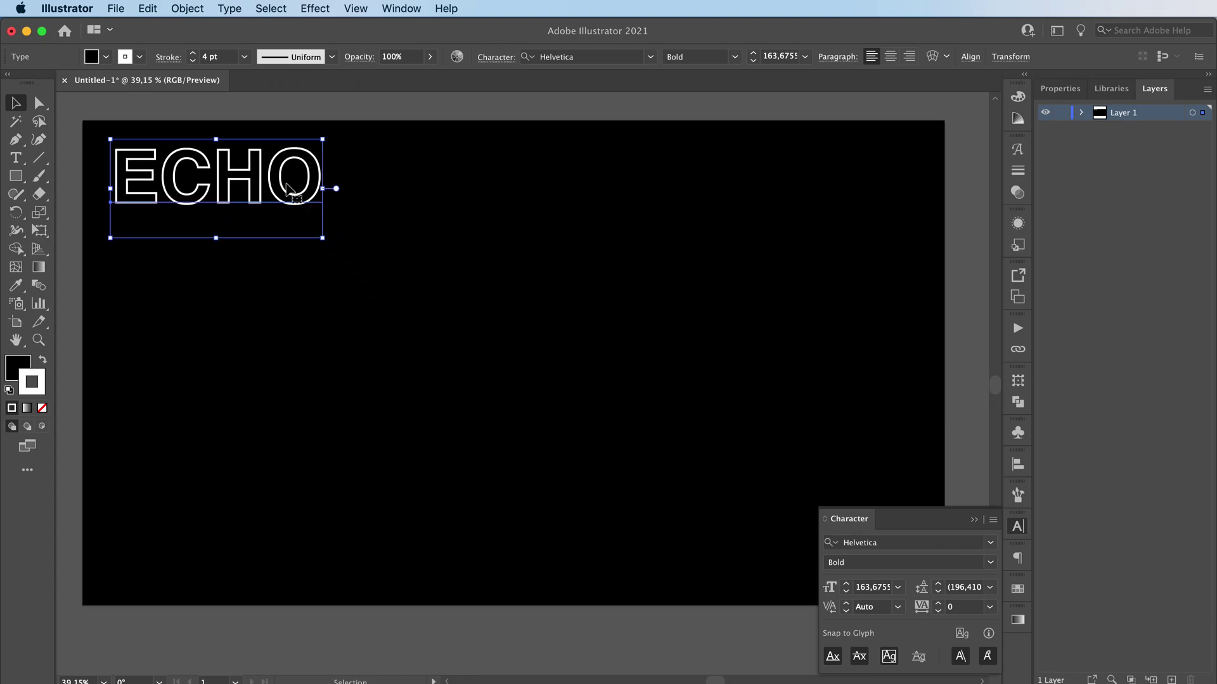
{"action": "left_click_drag", "start_coordinate": [272, 190], "coordinate": [857, 190]}
Make a blend between the two ECHO texts.
{"action": "left_click_drag", "start_coordinate": [87, 129], "coordinate": [929, 287]}
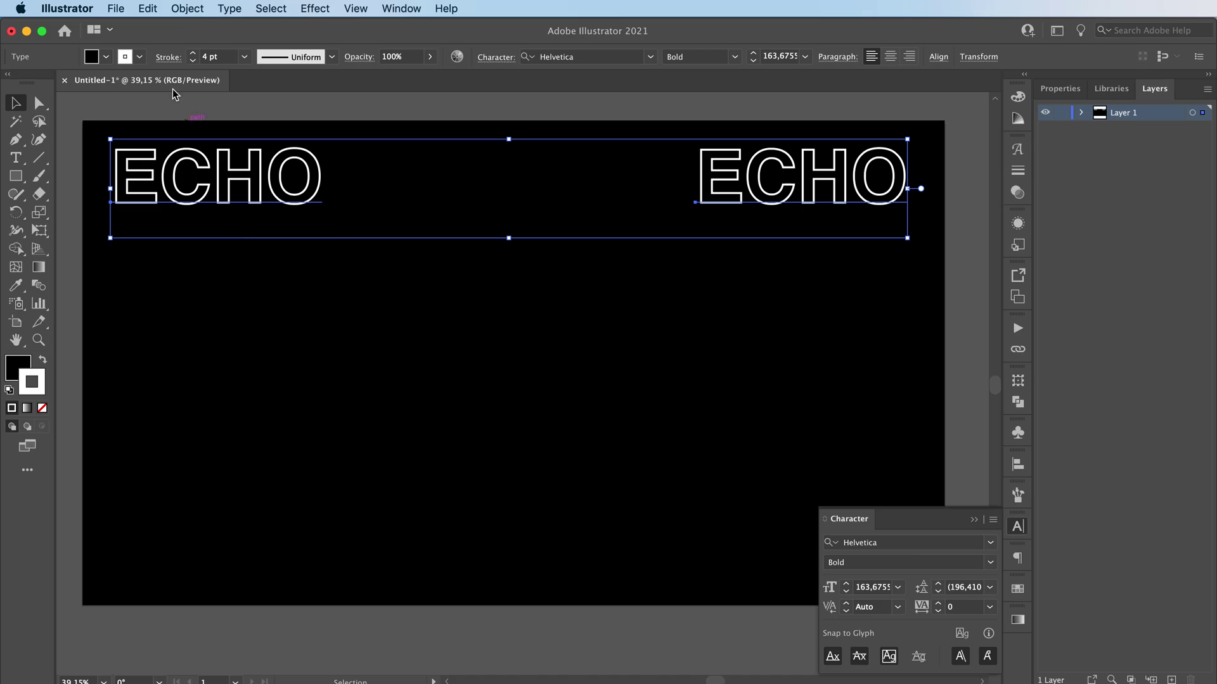
{"action": "left_click", "coordinate": [185, 9]}
{"action": "mouse_move", "coordinate": [233, 410]}
{"action": "left_click", "coordinate": [367, 411]}
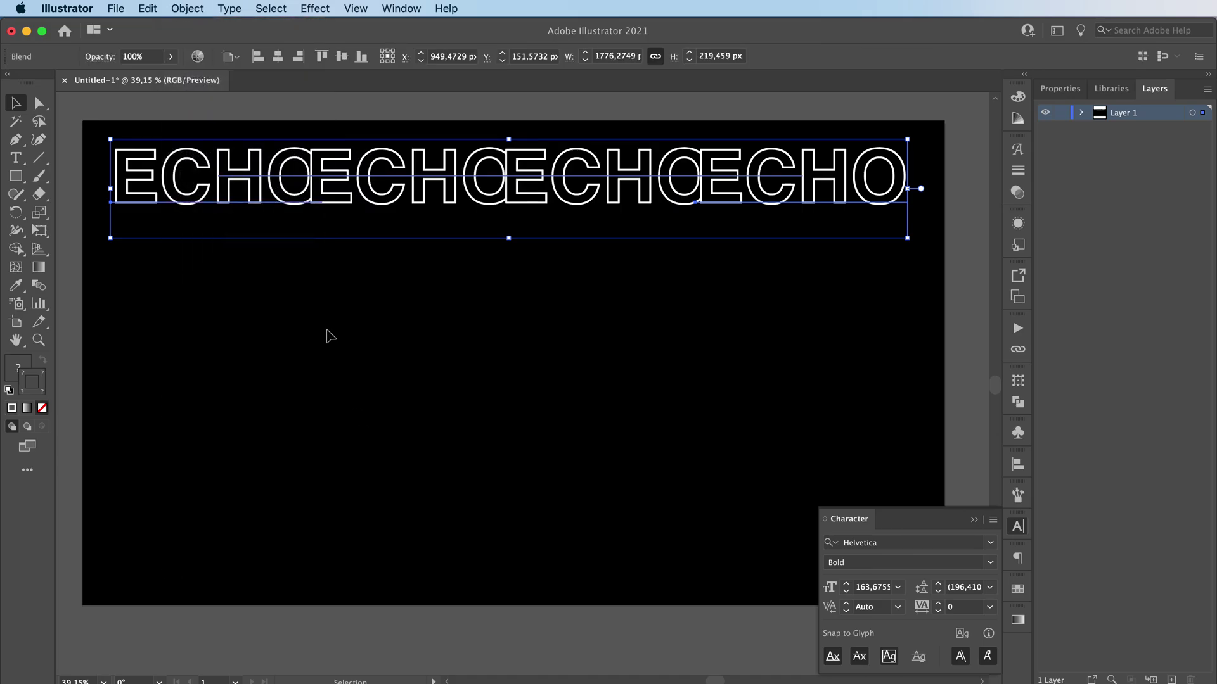
Set the blend's spacing to Specified Steps with 180 steps.
{"action": "left_click", "coordinate": [184, 8]}
{"action": "mouse_move", "coordinate": [285, 404]}
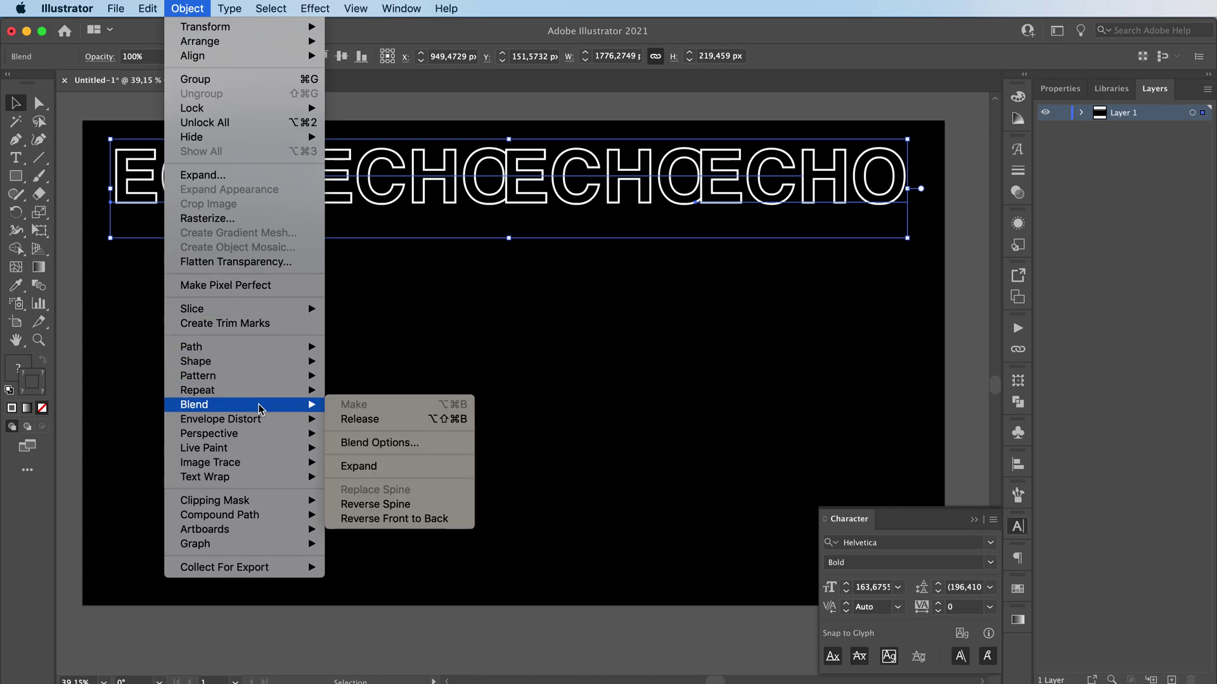
{"action": "left_click", "coordinate": [377, 443]}
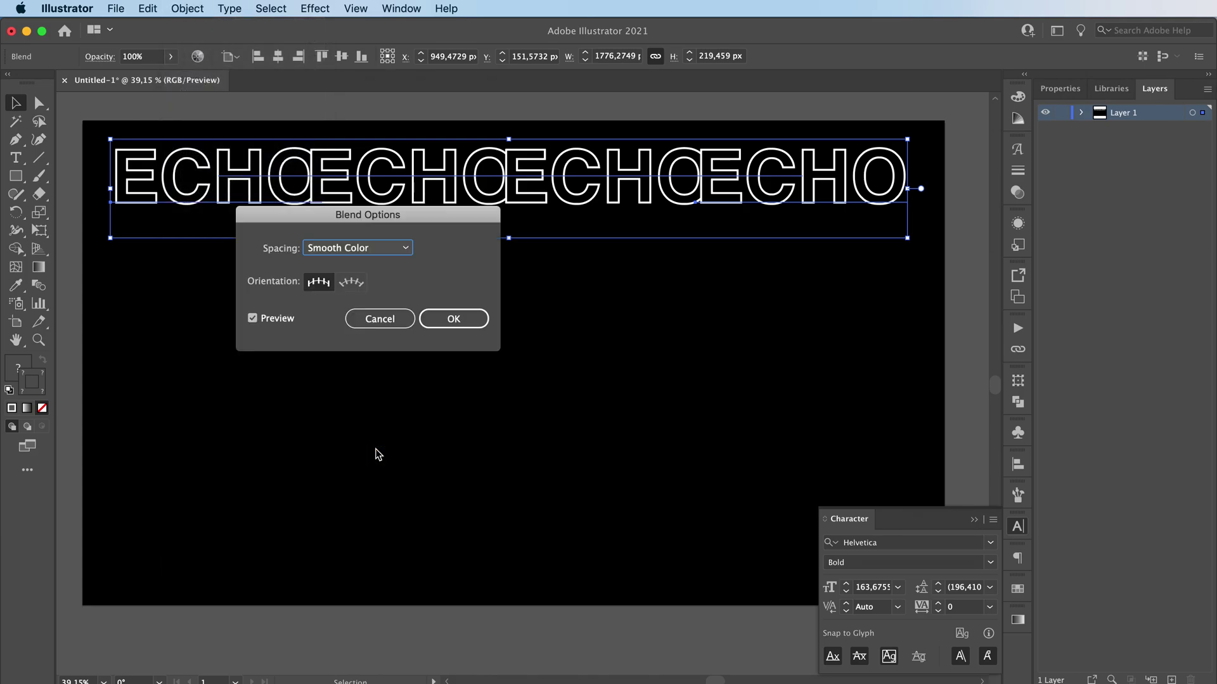
{"action": "left_click", "coordinate": [377, 250]}
{"action": "left_click", "coordinate": [379, 275]}
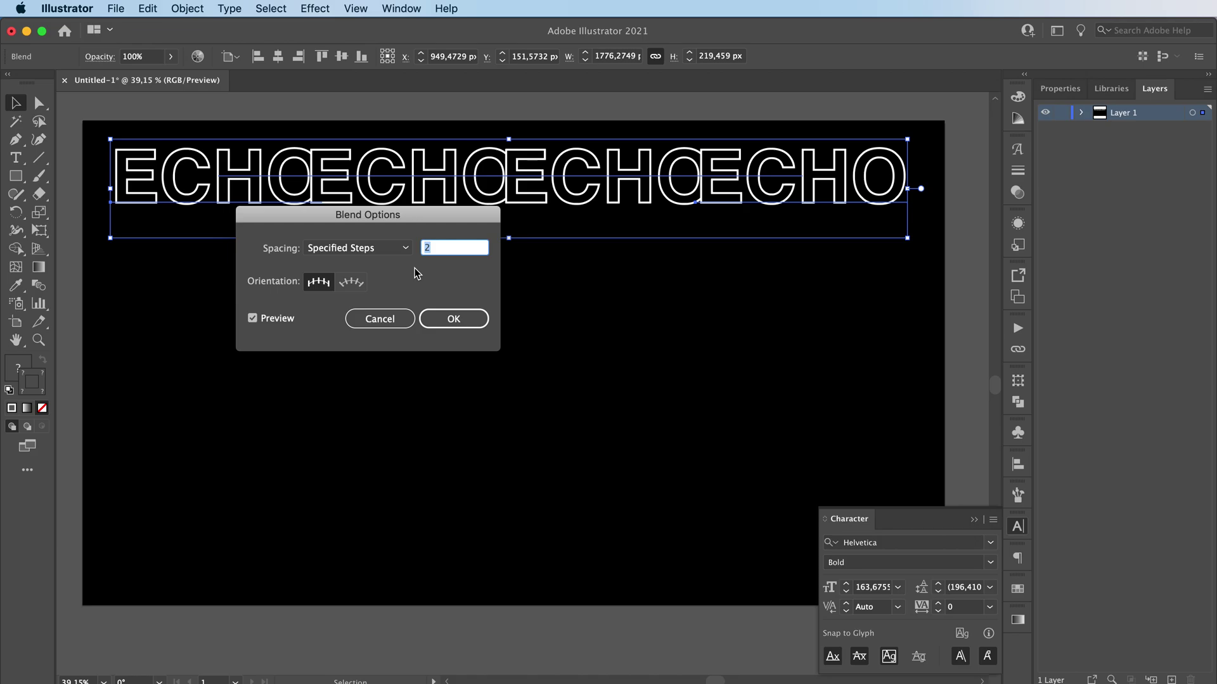
{"action": "type", "text": "100"}
{"action": "type", "text": "180"}
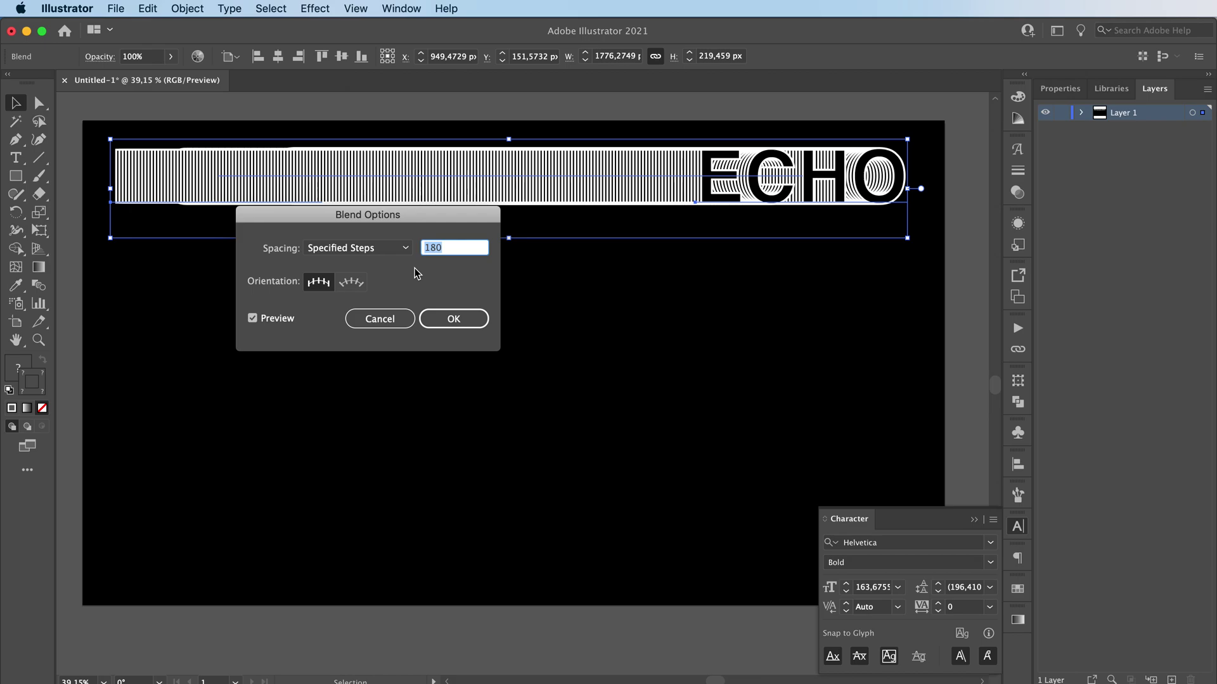
{"action": "key", "text": "Return"}
Move the blended ECHO text just above the artboard so the artboard is free for drawing.
{"action": "left_click", "coordinate": [422, 282]}
{"action": "mouse_move", "coordinate": [451, 184]}
{"action": "left_mouse_down"}
{"action": "mouse_move", "coordinate": [446, 96]}
{"action": "mouse_move", "coordinate": [448, 170]}
{"action": "left_mouse_up"}
{"action": "left_click", "coordinate": [450, 365]}
{"action": "scroll", "coordinate": [450, 365], "scroll_direction": "down", "scroll_amount": 2}
{"action": "key", "text": "z"}
{"action": "left_click_drag", "start_coordinate": [573, 353], "coordinate": [543, 352]}
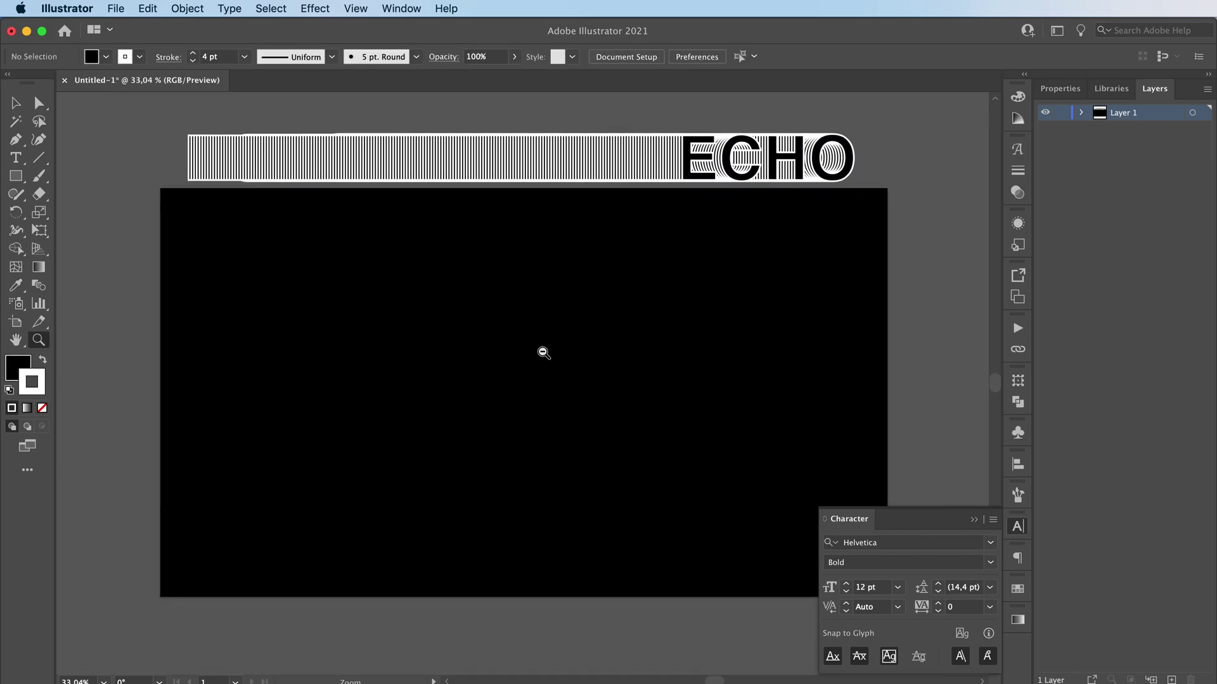
{"action": "scroll", "coordinate": [540, 353], "scroll_direction": "down", "scroll_amount": 2}
{"action": "scroll", "coordinate": [538, 353], "scroll_direction": "right", "scroll_amount": 1}
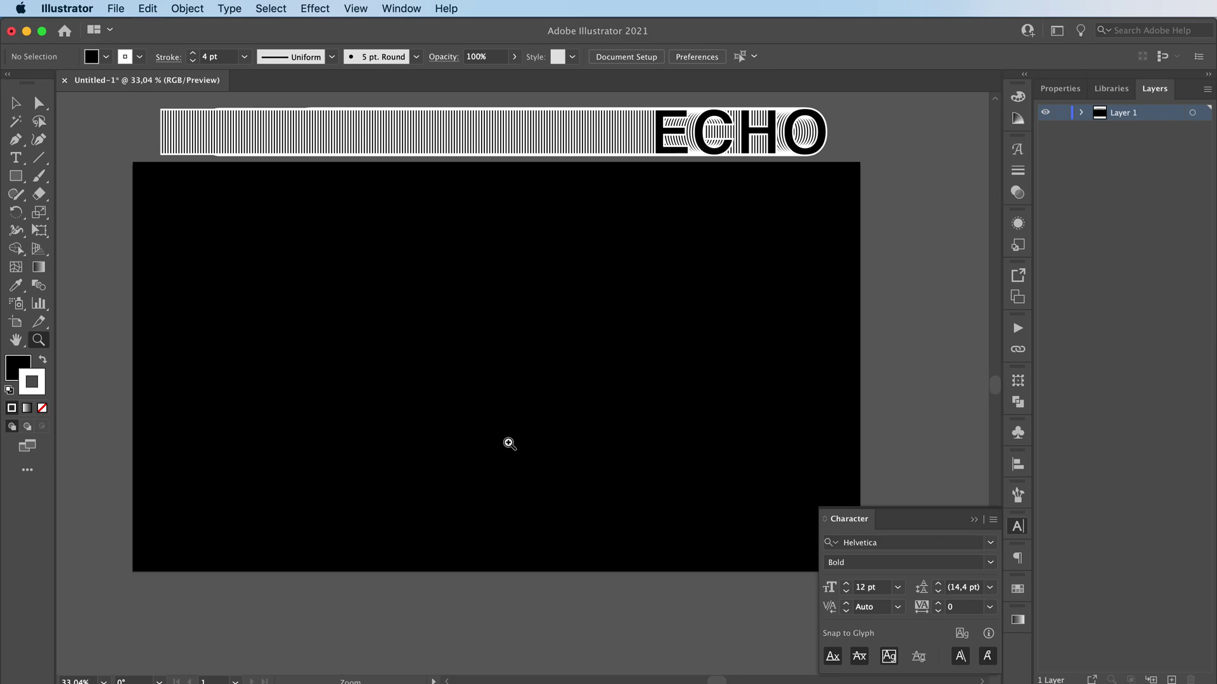
Paint a small test squiggle beside the artboard and a continuous path of five shrinking arches across it.
{"action": "key", "text": "b"}
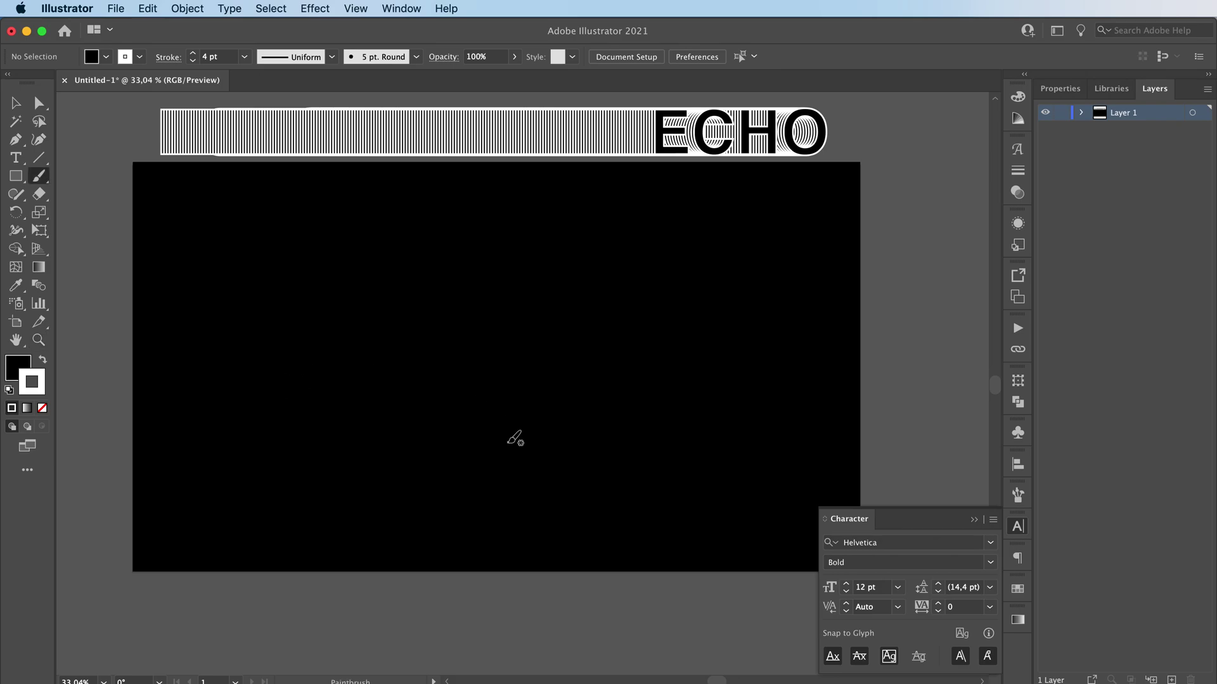
{"action": "left_click_drag", "start_coordinate": [99, 242], "coordinate": [97, 171]}
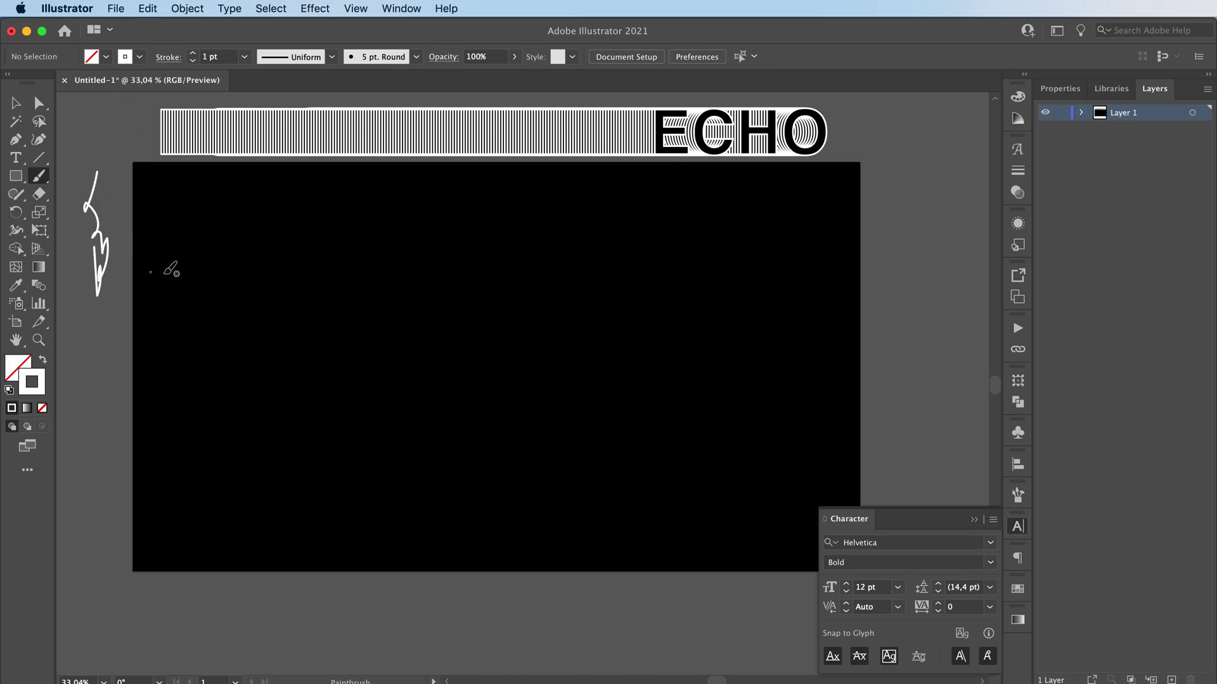
{"action": "mouse_move", "coordinate": [92, 507]}
{"action": "left_mouse_down"}
{"action": "mouse_move", "coordinate": [100, 390]}
{"action": "mouse_move", "coordinate": [125, 309]}
{"action": "mouse_move", "coordinate": [164, 253]}
{"action": "mouse_move", "coordinate": [206, 233]}
{"action": "mouse_move", "coordinate": [240, 240]}
{"action": "mouse_move", "coordinate": [263, 275]}
{"action": "mouse_move", "coordinate": [289, 433]}
{"action": "mouse_move", "coordinate": [291, 388]}
{"action": "mouse_move", "coordinate": [317, 344]}
{"action": "mouse_move", "coordinate": [366, 324]}
{"action": "mouse_move", "coordinate": [416, 341]}
{"action": "mouse_move", "coordinate": [431, 425]}
{"action": "mouse_move", "coordinate": [438, 390]}
{"action": "mouse_move", "coordinate": [477, 366]}
{"action": "mouse_move", "coordinate": [535, 373]}
{"action": "mouse_move", "coordinate": [563, 418]}
{"action": "mouse_move", "coordinate": [579, 404]}
{"action": "mouse_move", "coordinate": [680, 422]}
{"action": "left_mouse_up"}
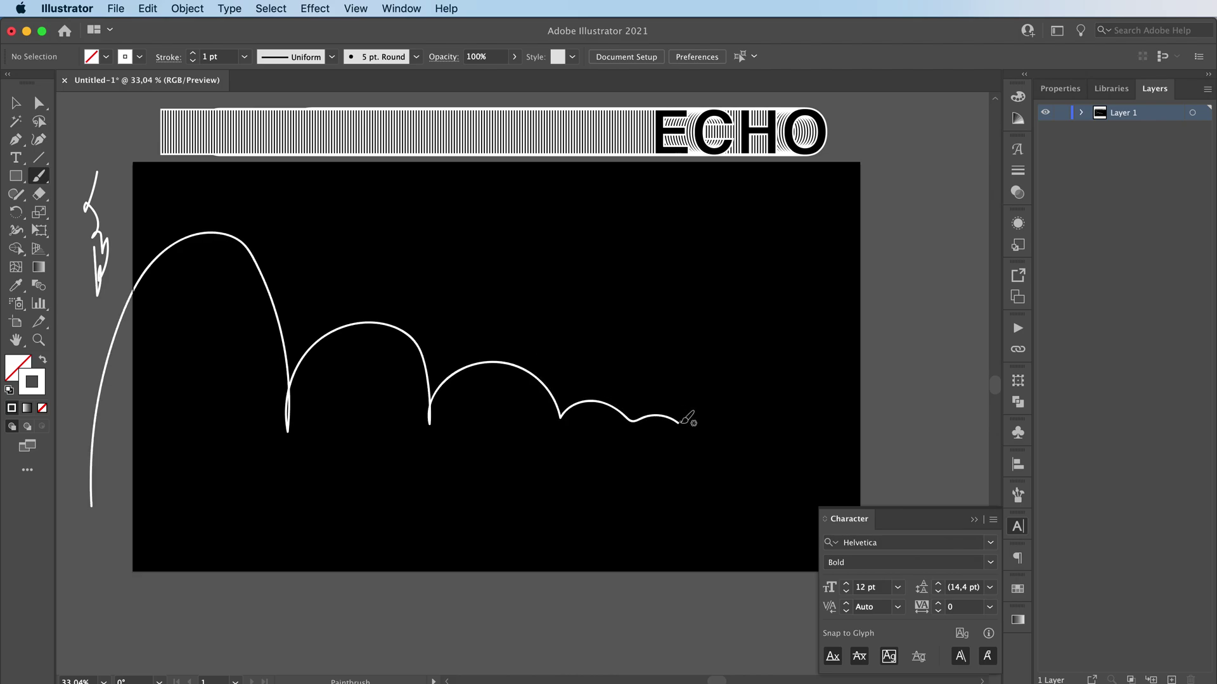
Delete the small squiggle to the left of the artboard.
{"action": "key", "text": "v"}
{"action": "left_click", "coordinate": [108, 263]}
{"action": "key", "text": "Delete"}
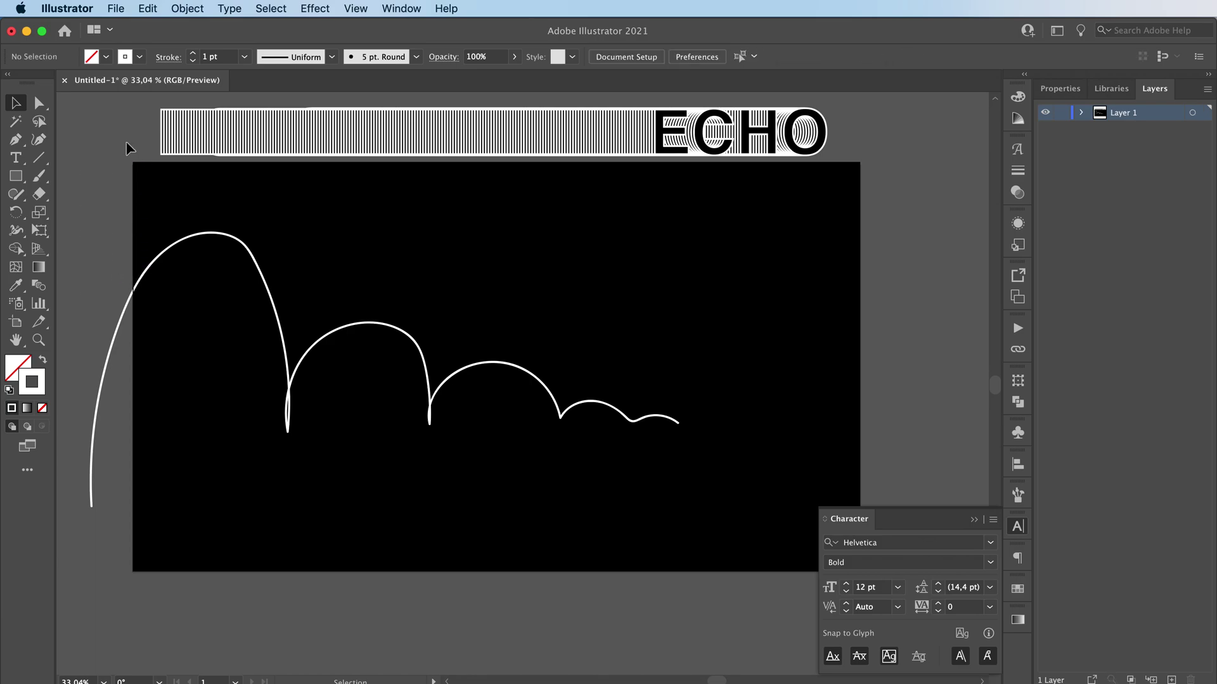
Replace the spine of the ECHO blend with the painted arch path.
{"action": "mouse_move", "coordinate": [127, 108]}
{"action": "left_mouse_down"}
{"action": "mouse_move", "coordinate": [698, 532]}
{"action": "mouse_move", "coordinate": [685, 507]}
{"action": "left_mouse_up"}
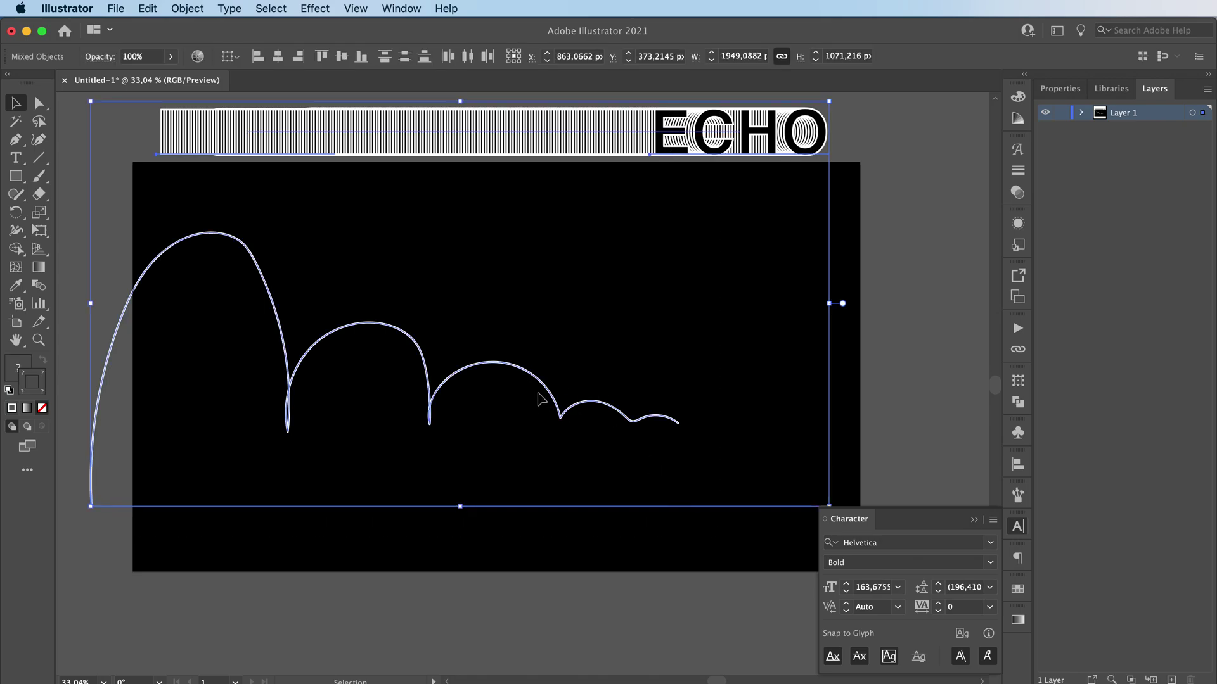
{"action": "left_click", "coordinate": [180, 9]}
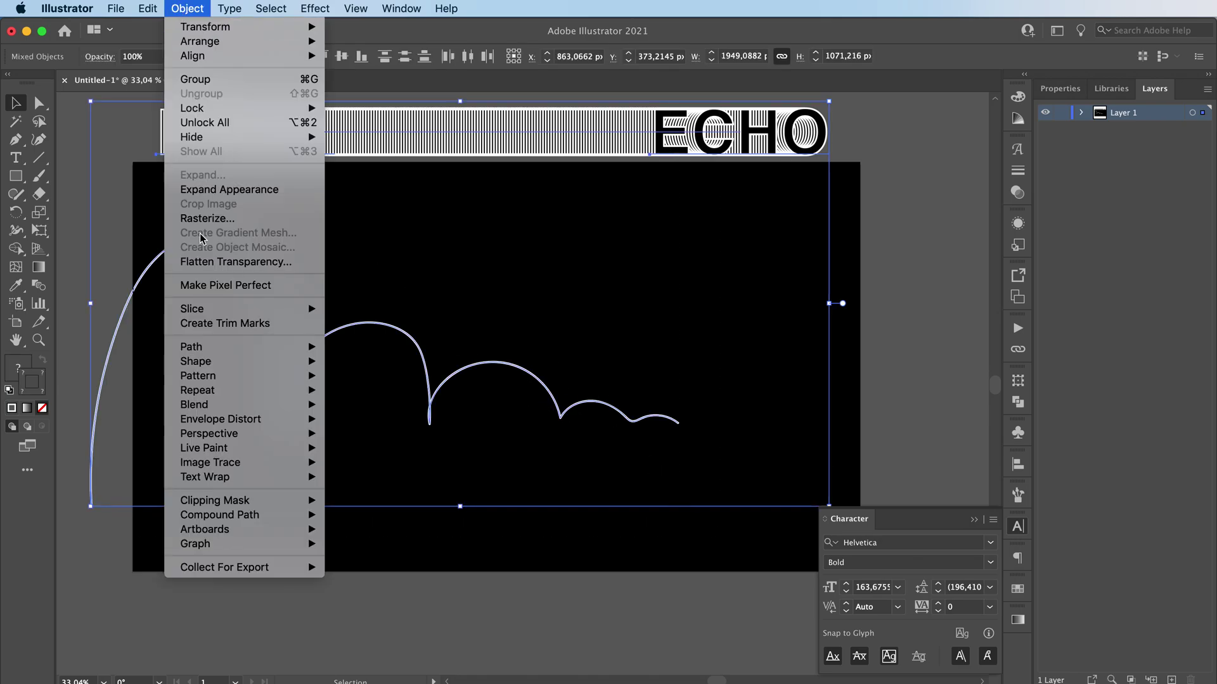
{"action": "mouse_move", "coordinate": [245, 404]}
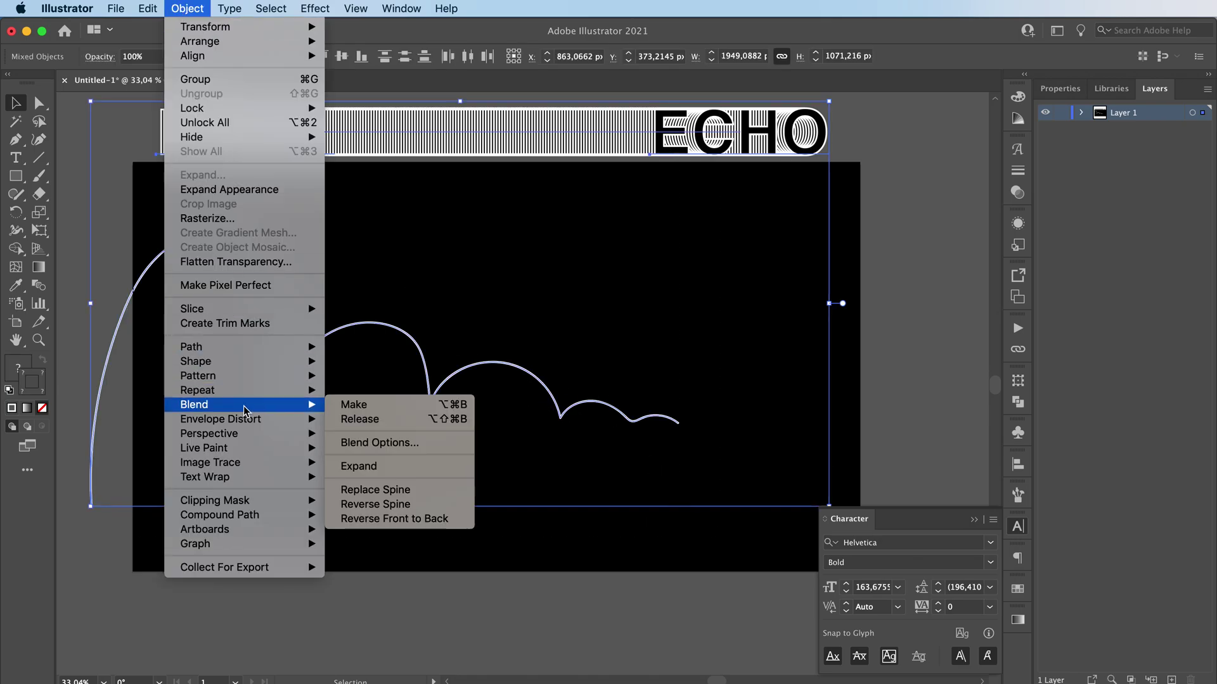
{"action": "left_click", "coordinate": [421, 491]}
Scale the arched blend down to about 1699 px wide and position it within the artboard.
{"action": "left_click_drag", "start_coordinate": [379, 379], "coordinate": [430, 363]}
{"action": "left_click_drag", "start_coordinate": [857, 369], "coordinate": [734, 370]}
{"action": "left_click_drag", "start_coordinate": [488, 370], "coordinate": [561, 381]}
{"action": "left_click", "coordinate": [639, 203]}
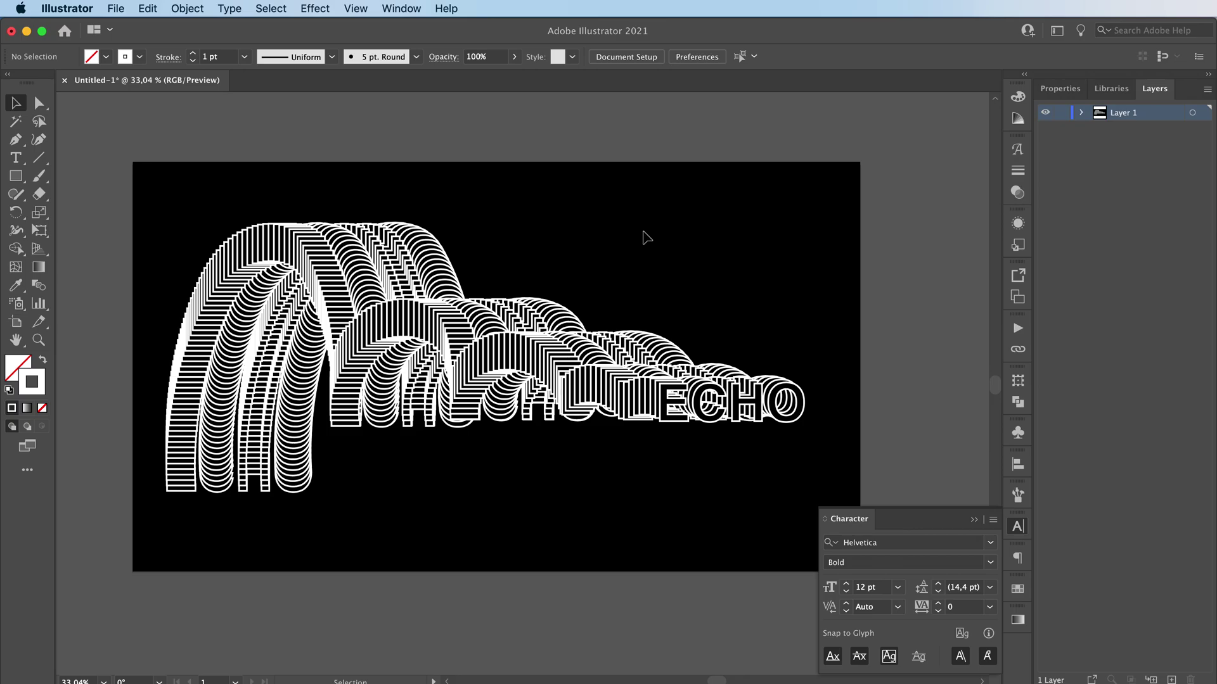
{"action": "left_click", "coordinate": [591, 397]}
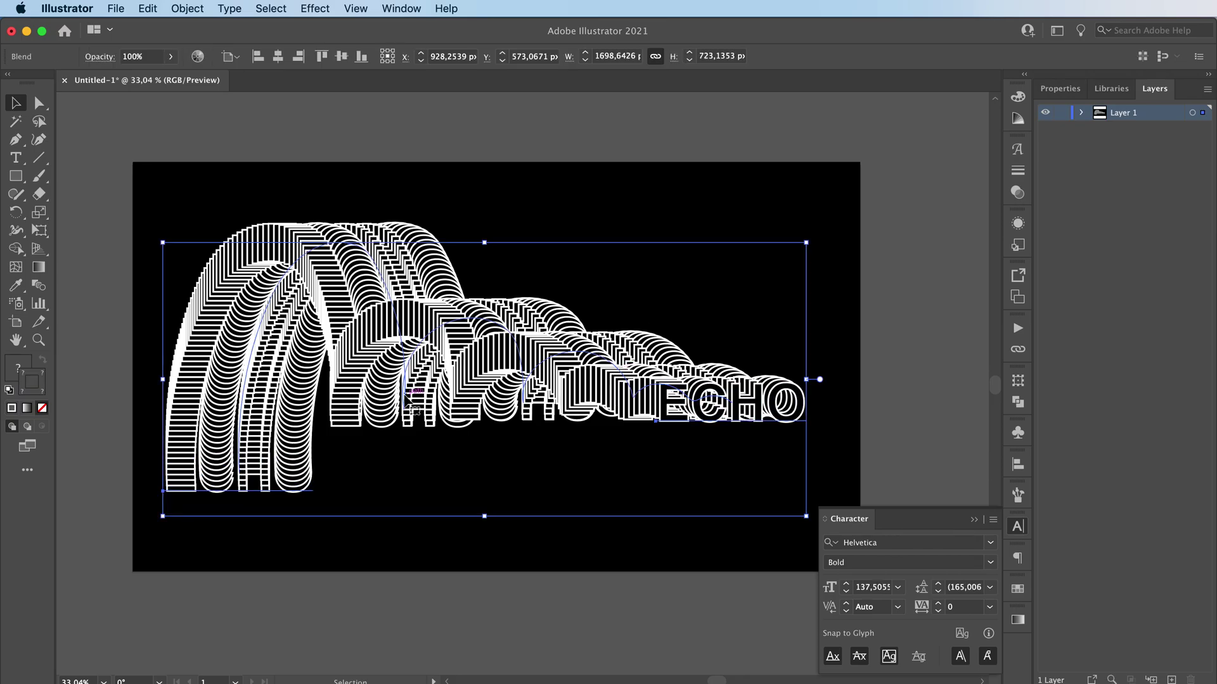
{"action": "left_click", "coordinate": [572, 190]}
{"action": "left_click", "coordinate": [406, 342]}
{"action": "left_click", "coordinate": [339, 561]}
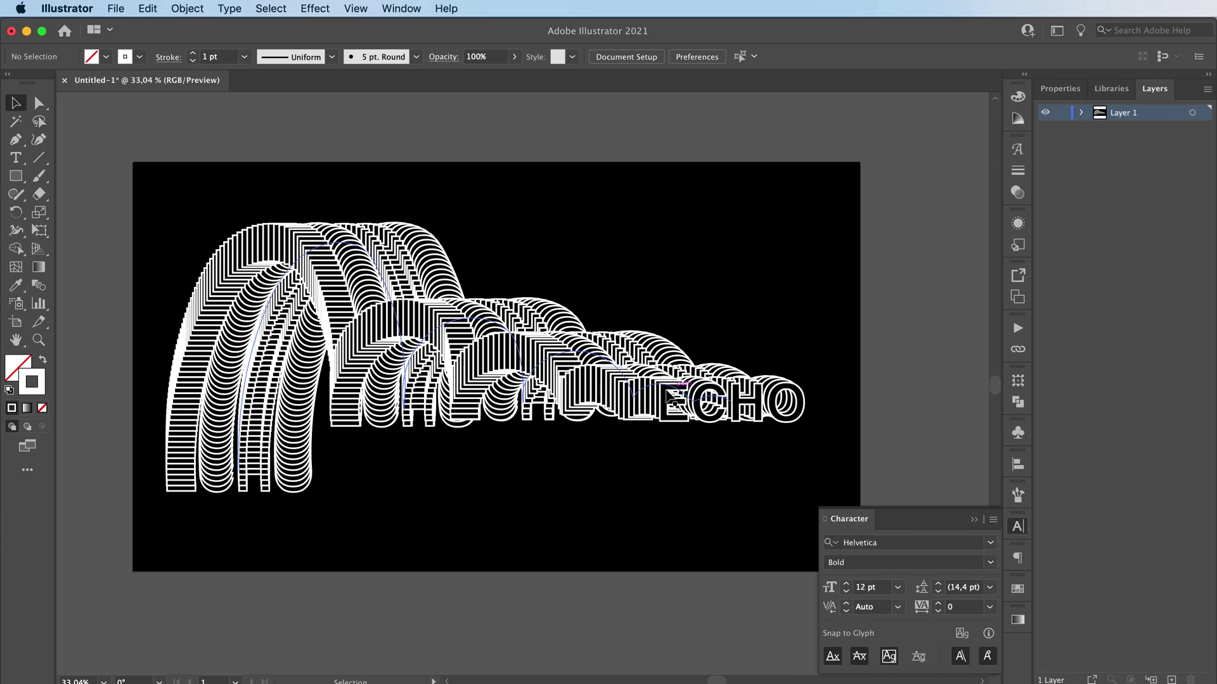
Isolate the blend and replace its large starting ECHO text with a longer string of test letters.
{"action": "double_click", "coordinate": [210, 485]}
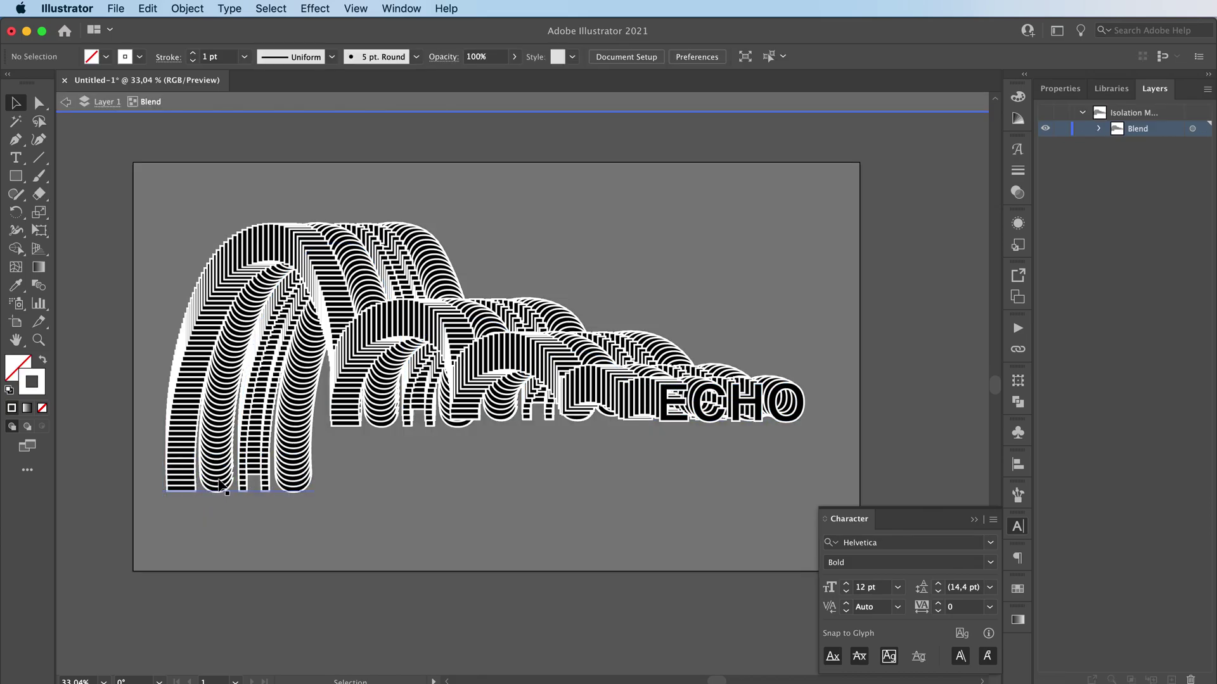
{"action": "left_click", "coordinate": [212, 487]}
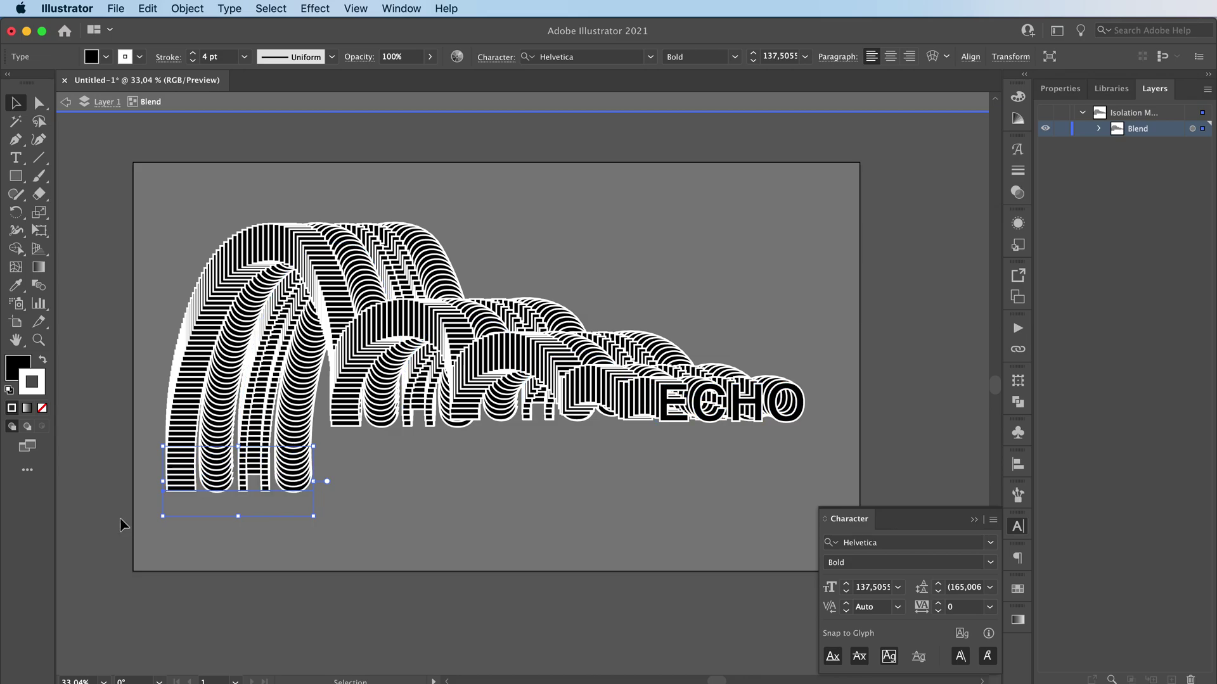
{"action": "double_click", "coordinate": [279, 472]}
{"action": "left_click_drag", "start_coordinate": [312, 472], "coordinate": [175, 472]}
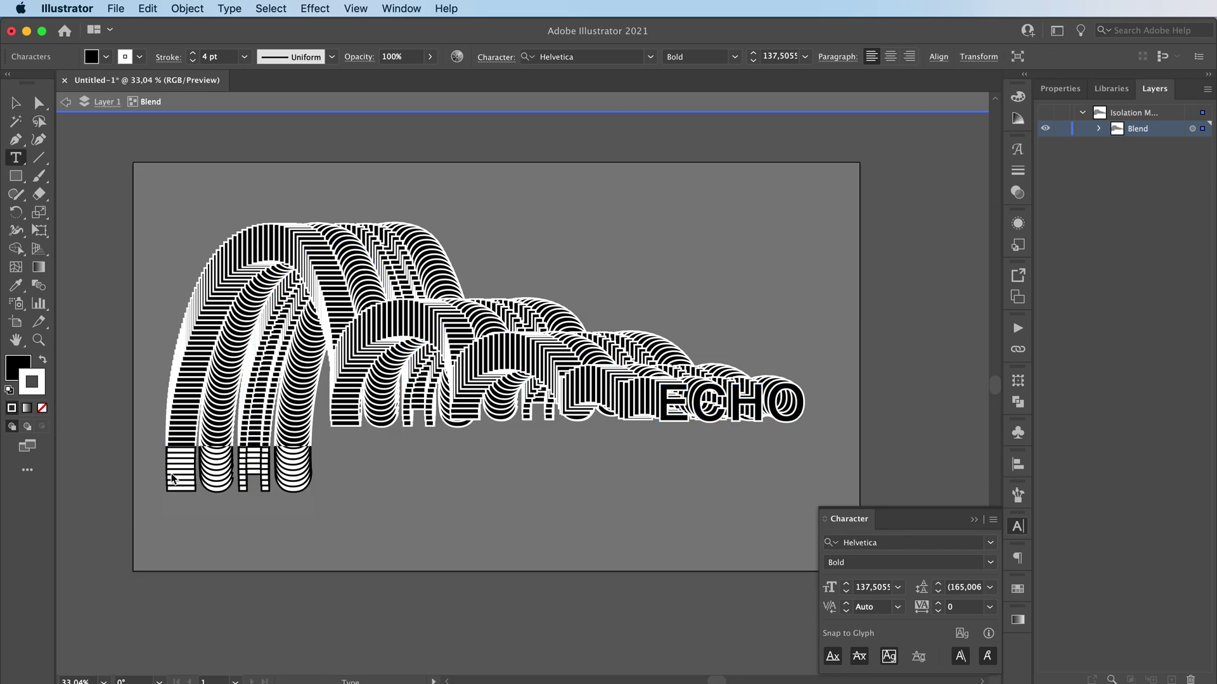
{"action": "type", "text": "SHAHAHAHAHA"}
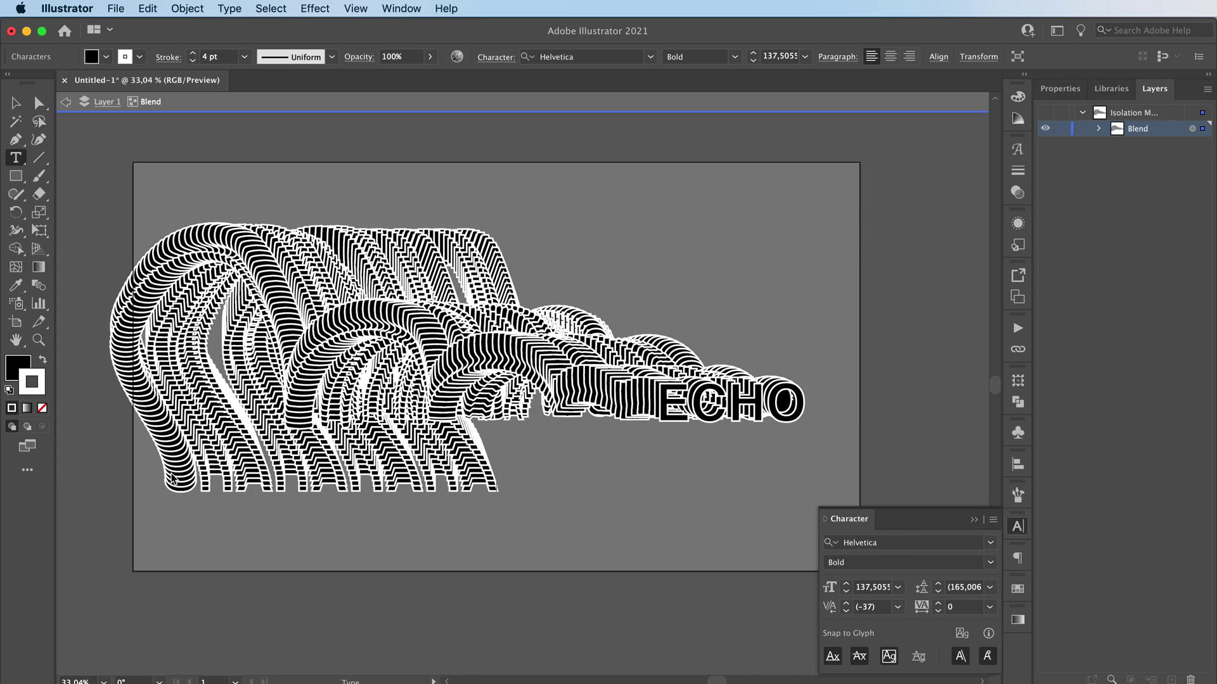
{"action": "type", "text": "H"}
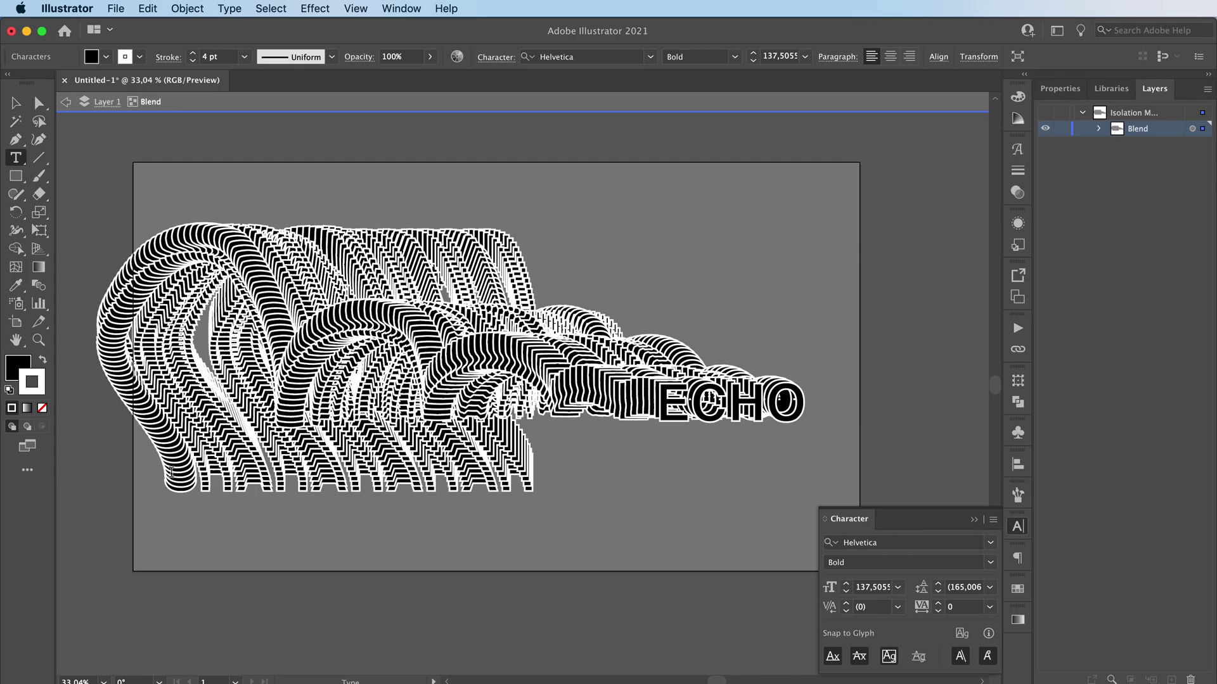
Delete the test letters from the blend's starting text and enter ECHO again.
{"action": "key", "text": "BackSpace"}
{"action": "key", "text": "BackSpace"}
{"action": "key", "text": "BackSpace"}
{"action": "key", "text": "BackSpace"}
{"action": "key", "text": "BackSpace"}
{"action": "key", "text": "BackSpace"}
{"action": "key", "text": "BackSpace"}
{"action": "key", "text": "BackSpace"}
{"action": "key", "text": "BackSpace"}
{"action": "key", "text": "BackSpace"}
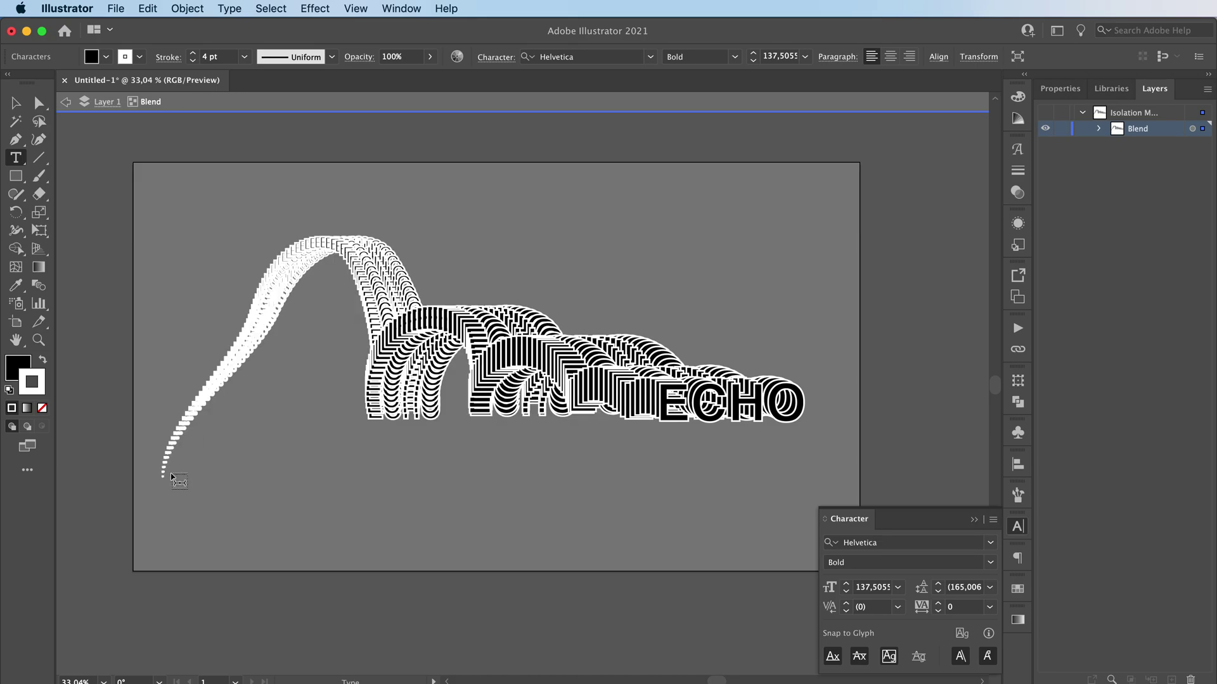
{"action": "type", "text": "ECHO"}
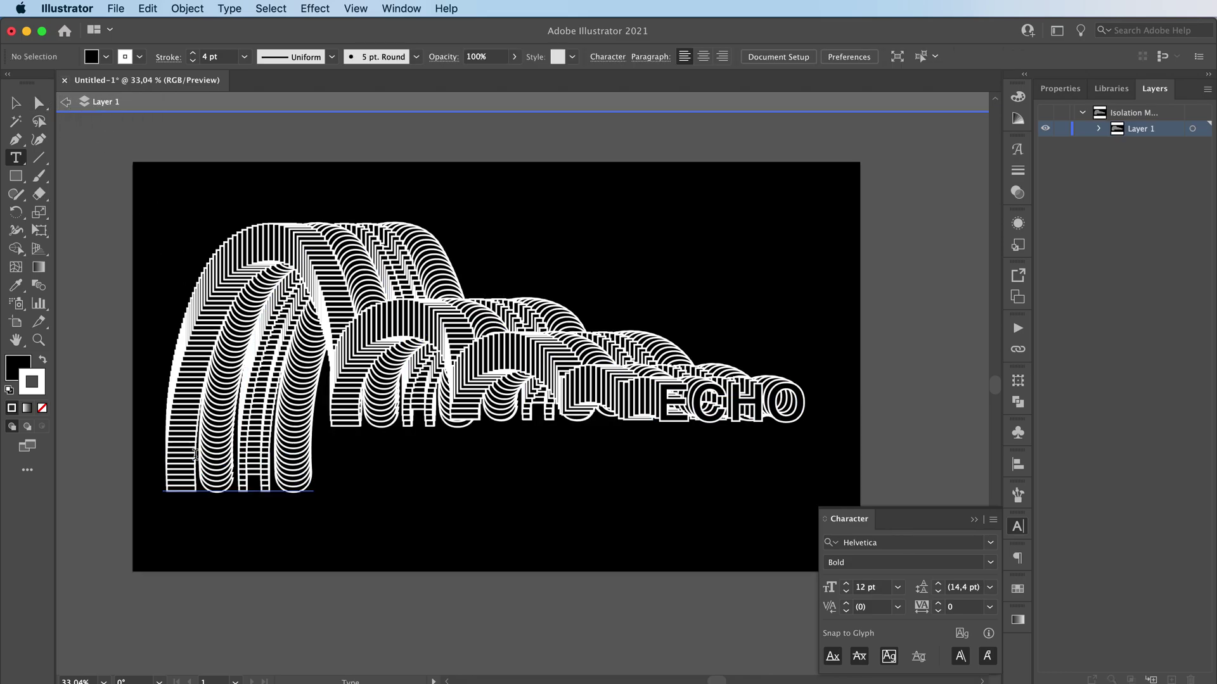
Isolate the blend and reduce the stroke weight of its starting ECHO text to 0 pt.
{"action": "key", "text": "v"}
{"action": "left_click", "coordinate": [223, 490]}
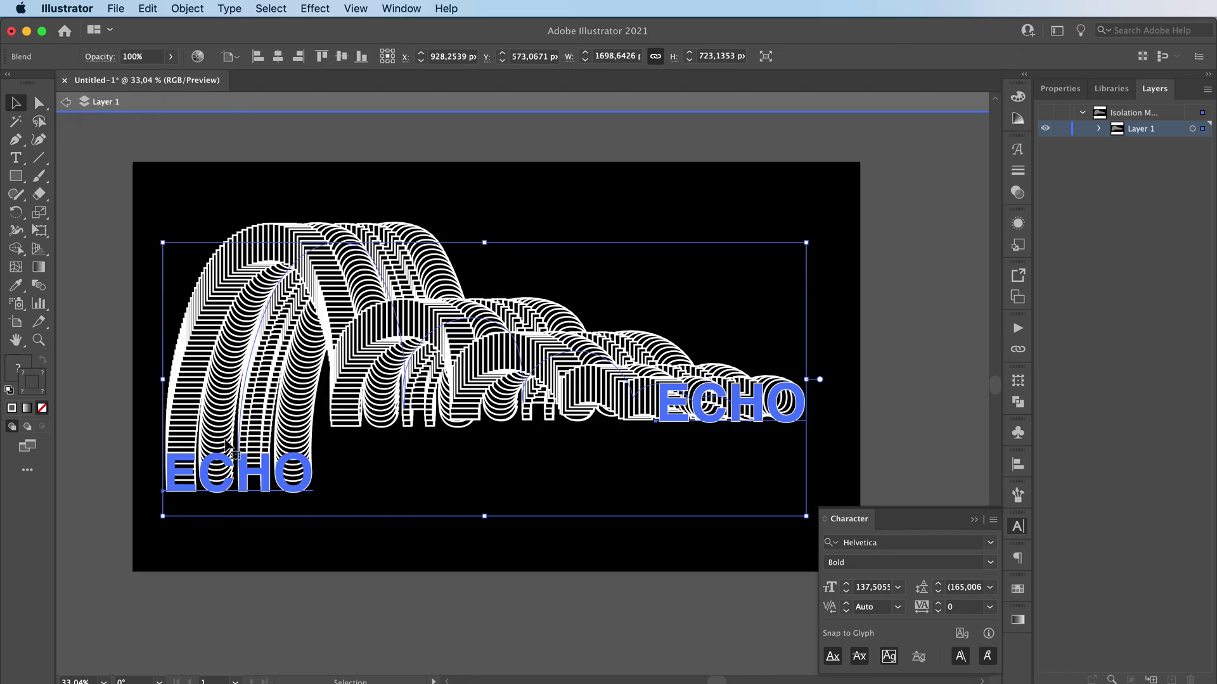
{"action": "double_click", "coordinate": [223, 482]}
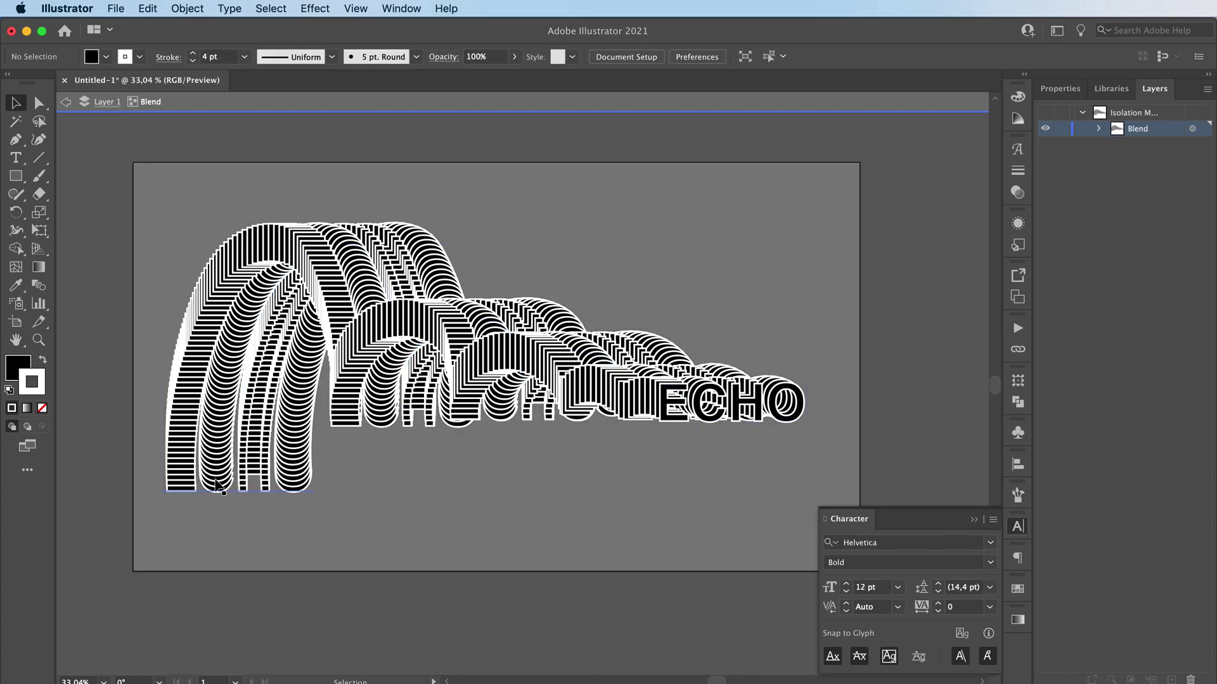
{"action": "left_click", "coordinate": [191, 61]}
{"action": "left_click", "coordinate": [191, 61]}
{"action": "left_click", "coordinate": [192, 63]}
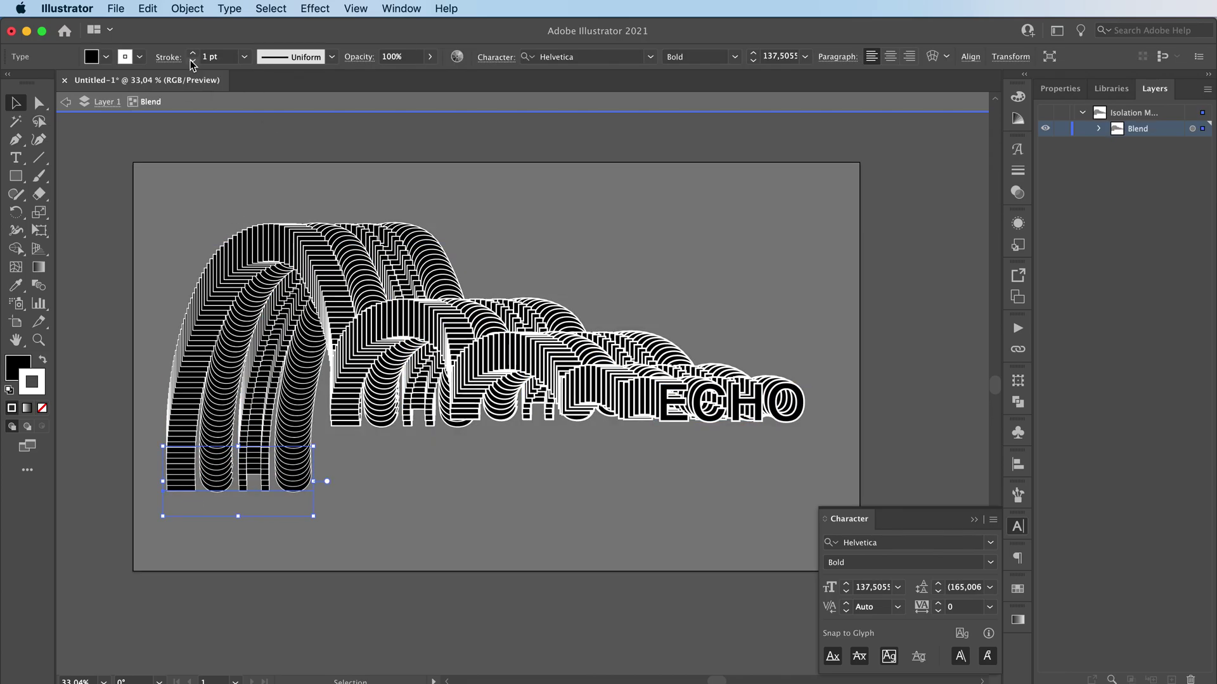
{"action": "left_click", "coordinate": [192, 62]}
{"action": "left_click", "coordinate": [192, 62]}
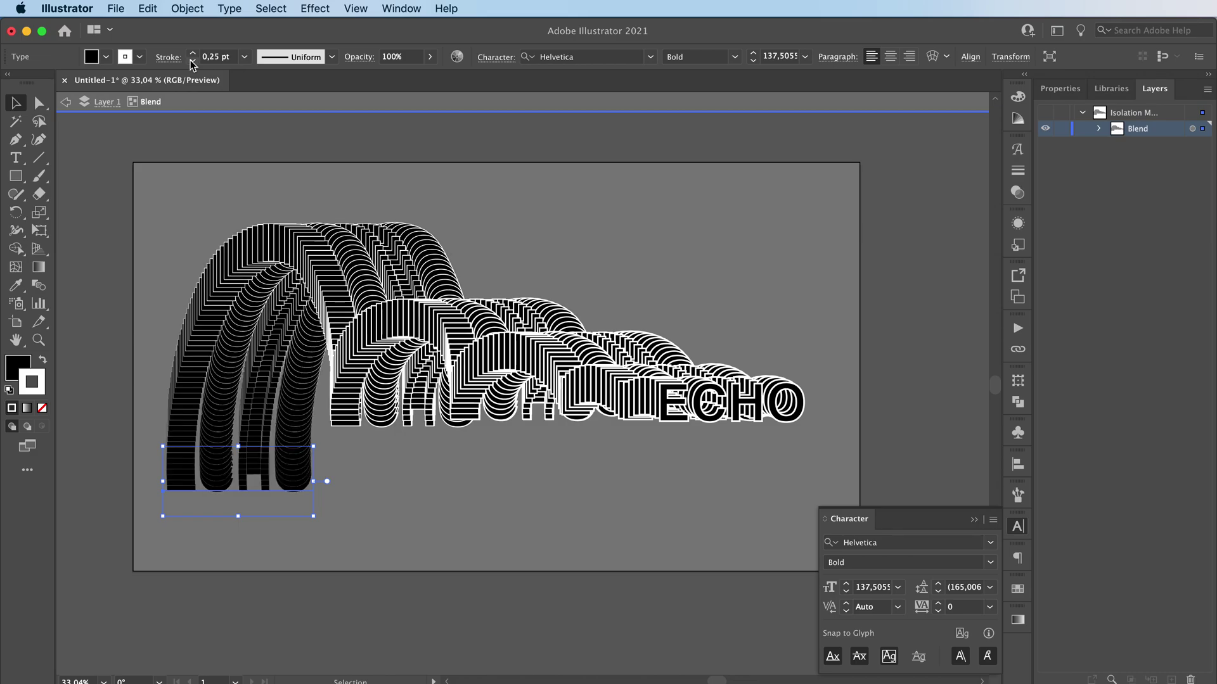
{"action": "left_click", "coordinate": [192, 62]}
Leave the blend's isolation, shift the whole ECHO blend slightly up and to the right, and deselect it.
{"action": "left_click", "coordinate": [65, 105]}
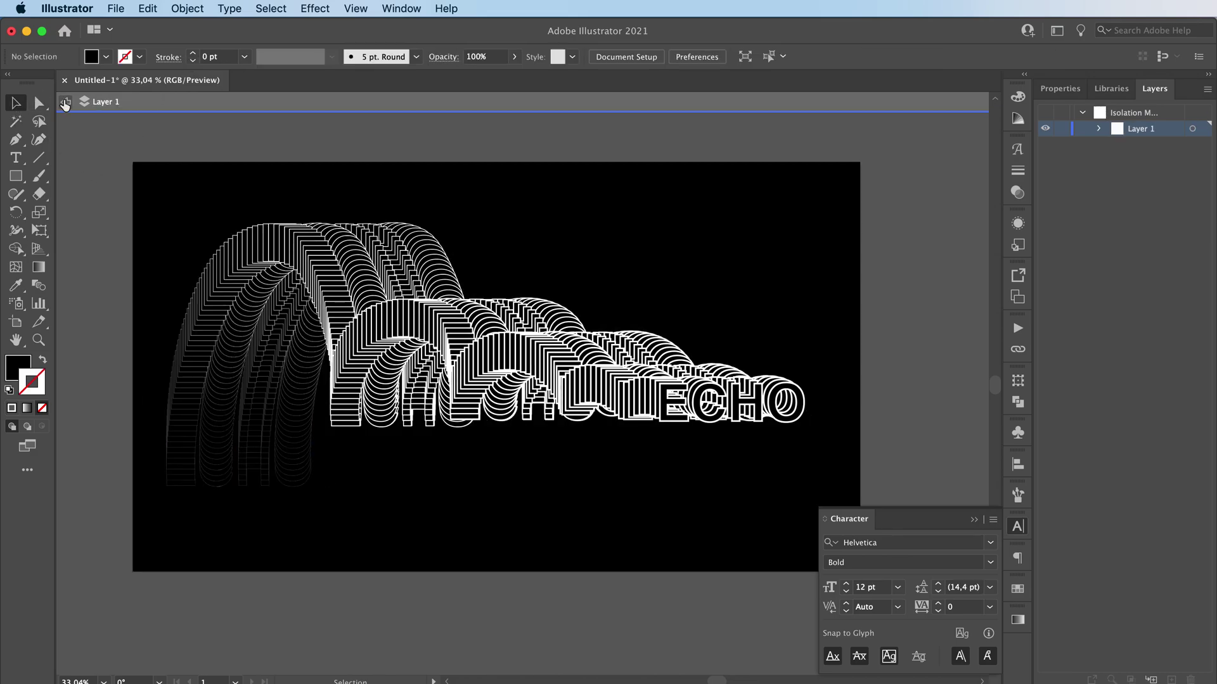
{"action": "left_click_drag", "start_coordinate": [378, 359], "coordinate": [383, 361]}
{"action": "left_click", "coordinate": [106, 261]}
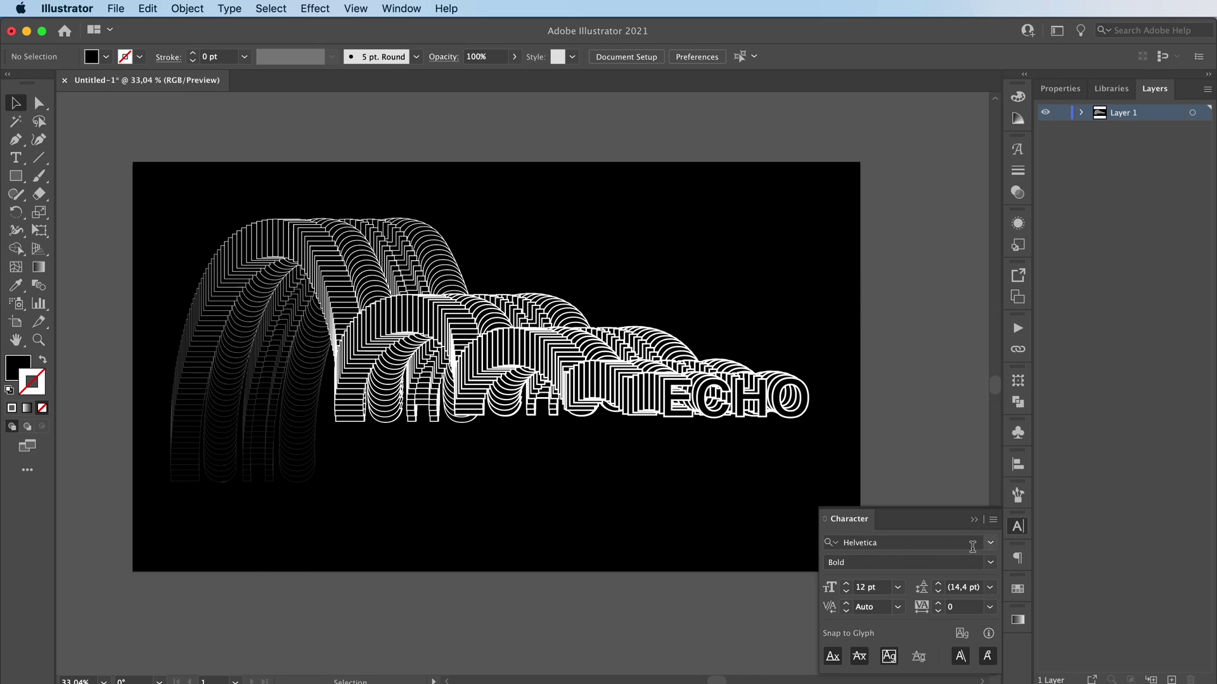
Collapse the Character panel and enlarge the view of the finished blend to inspect its fading outlines.
{"action": "left_click", "coordinate": [974, 520]}
{"action": "key", "text": "z"}
{"action": "left_click_drag", "start_coordinate": [467, 521], "coordinate": [526, 520]}
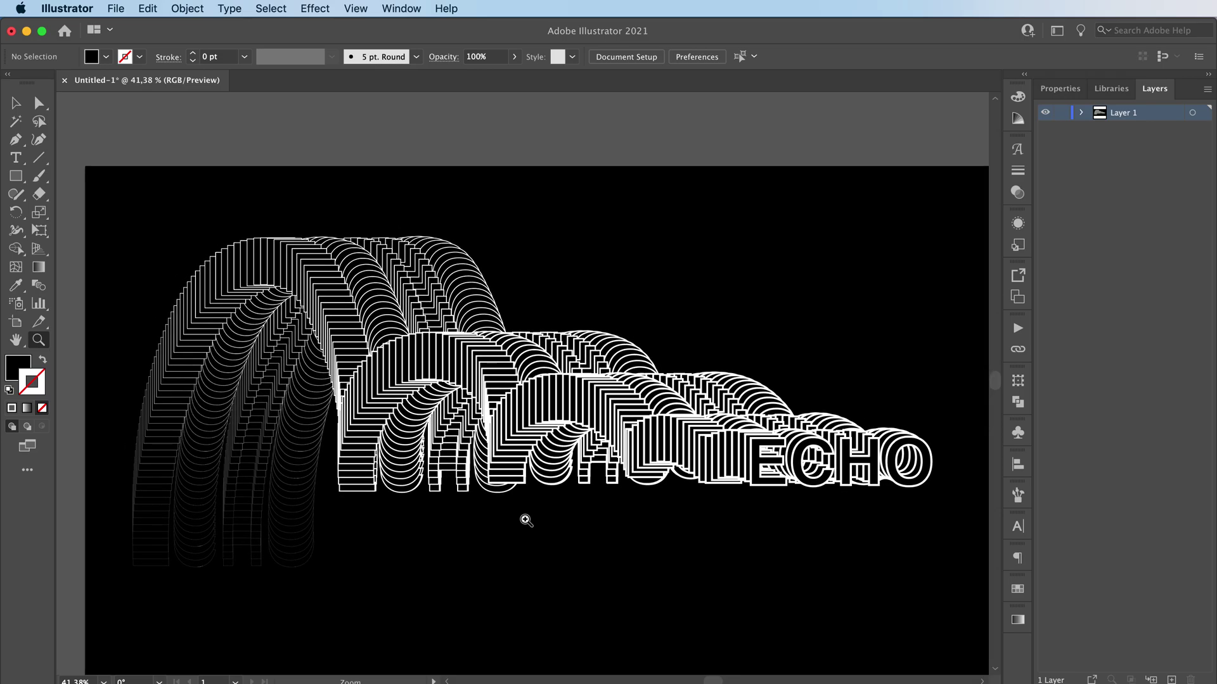
{"action": "key", "text": "v"}
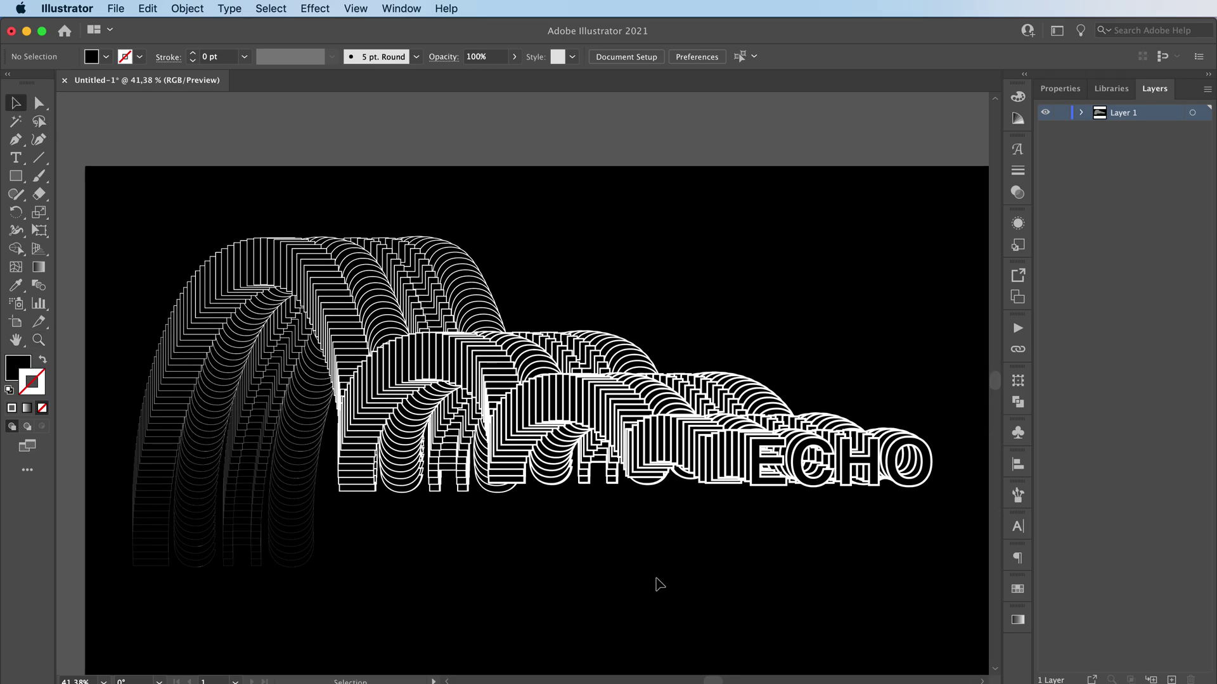